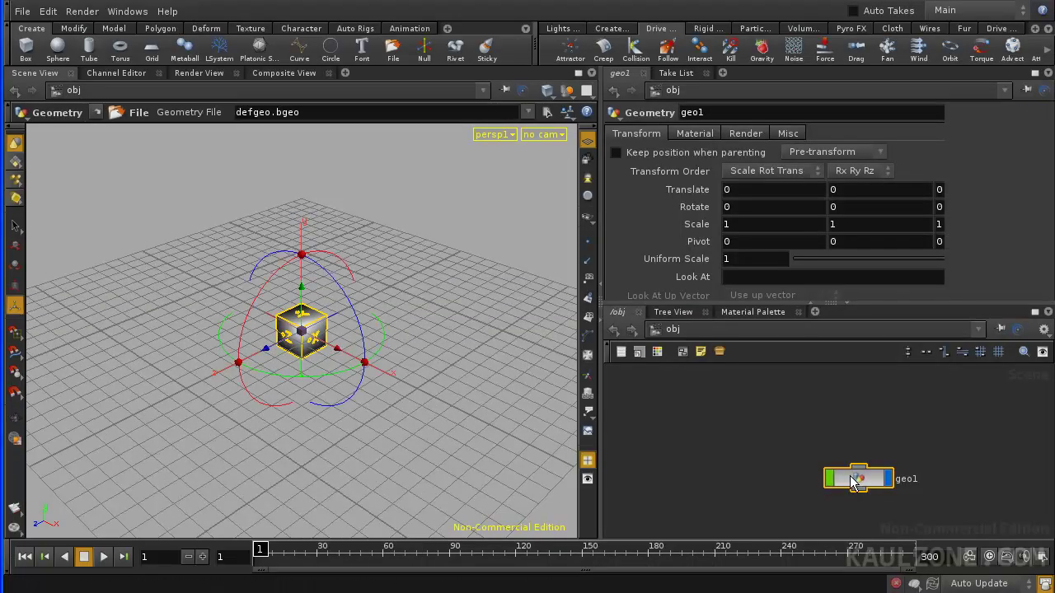
# - Go inside the geo1 object and delete its default File node
pyautogui.moveTo(850, 476); pyautogui.dragTo(812, 445)
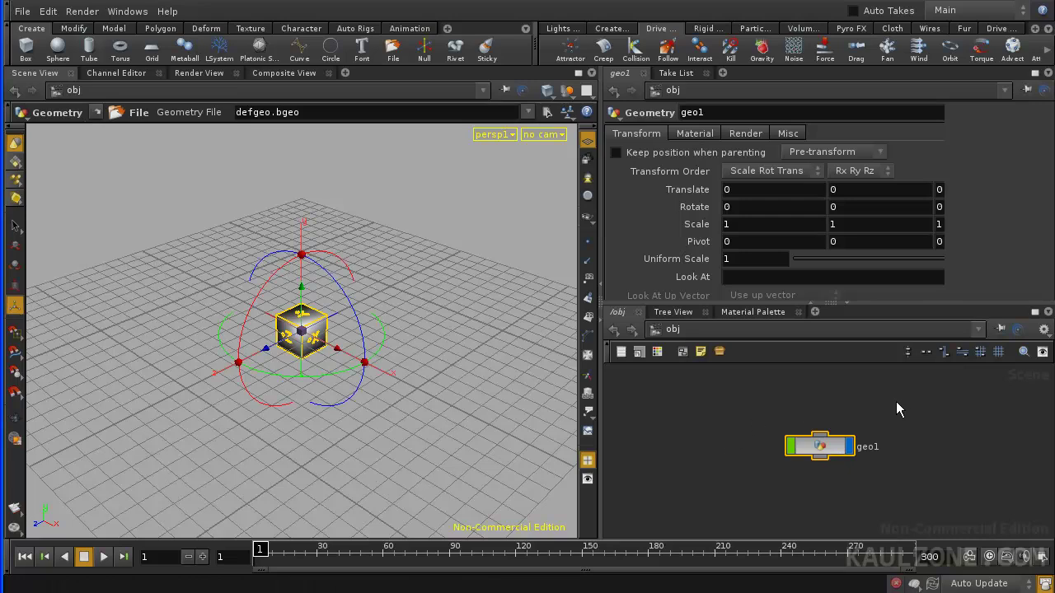
pyautogui.doubleClick(820, 445)
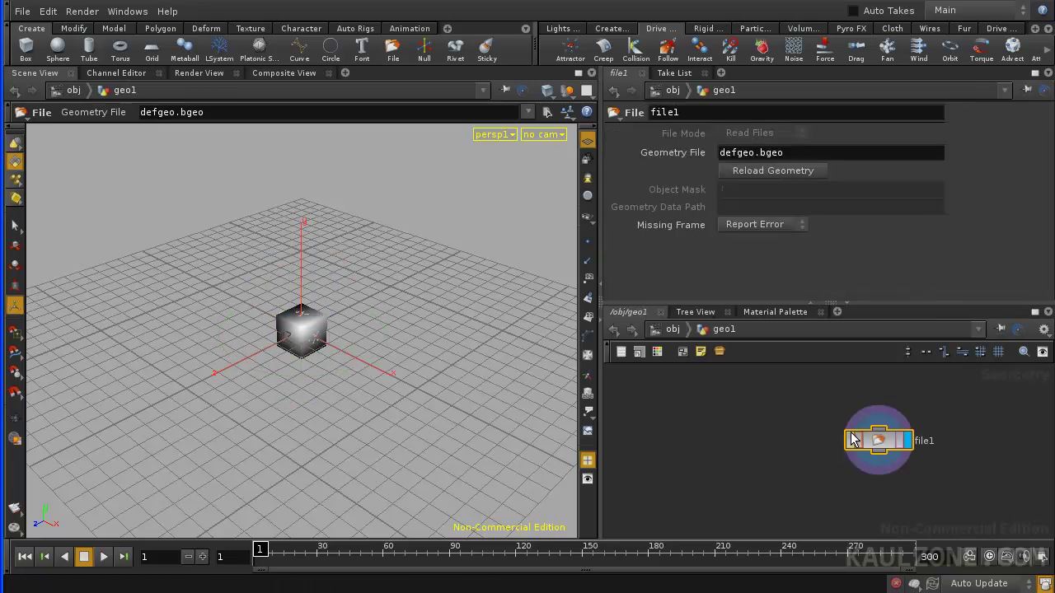
pyautogui.moveTo(853, 439); pyautogui.dragTo(758, 439)
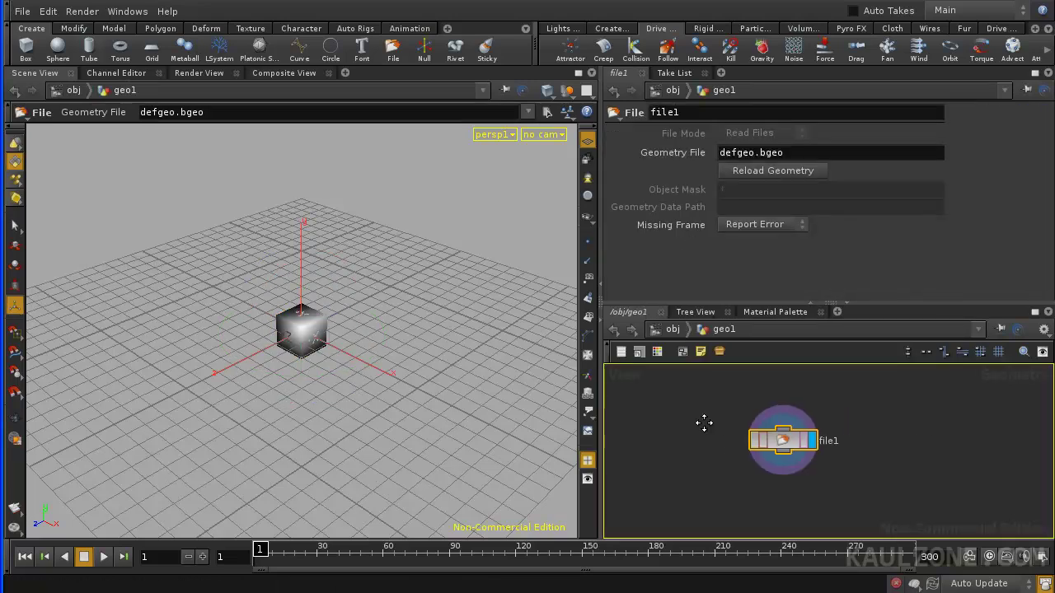
pyautogui.click(784, 438)
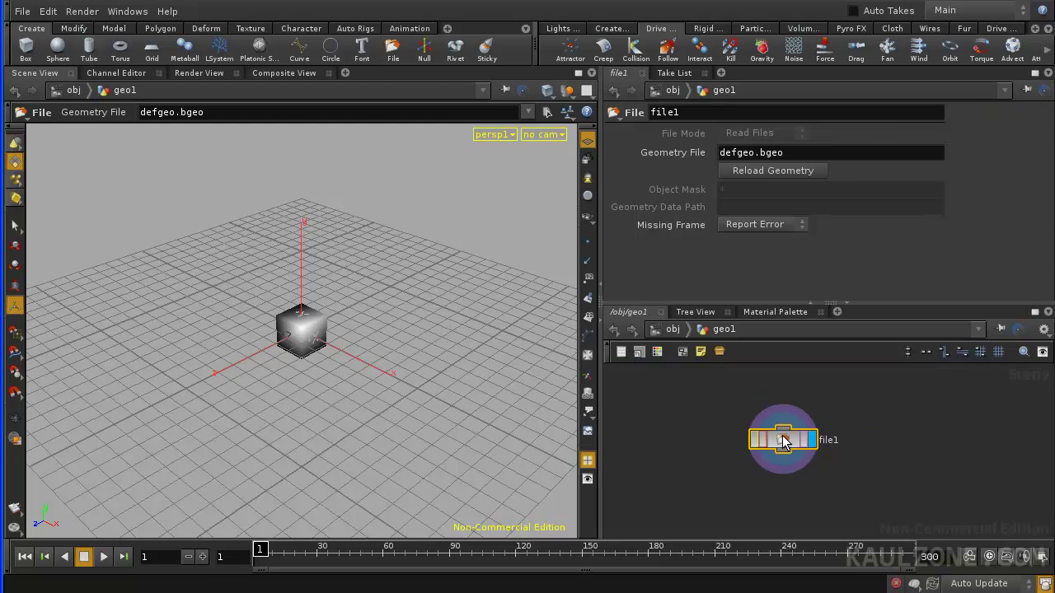
pyautogui.press('Delete')
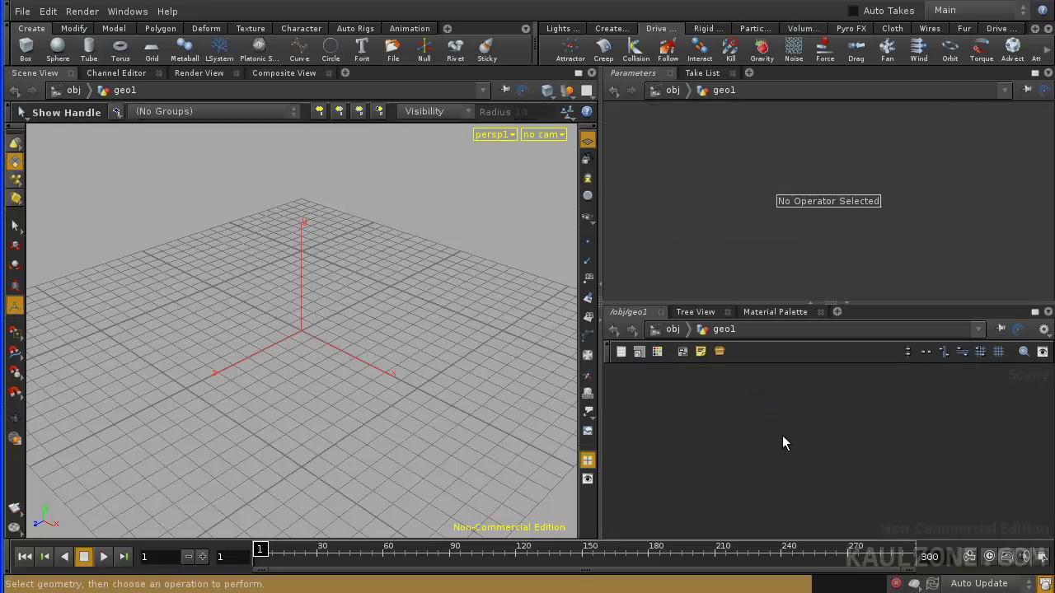
# - Add a POP Network node inside the empty geo1 object
pyautogui.press('Tab')
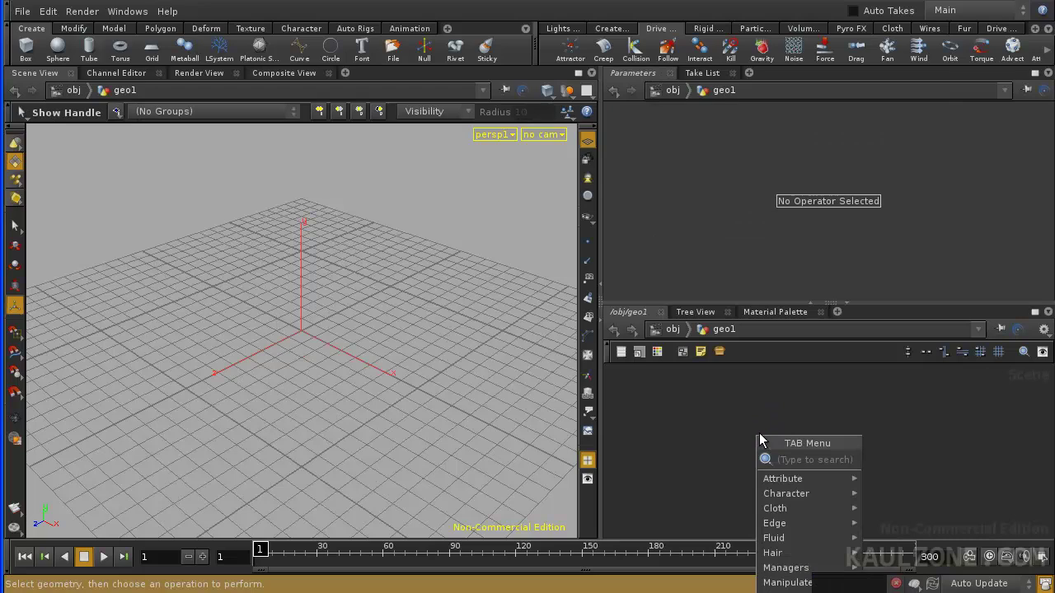
pyautogui.write('pop')
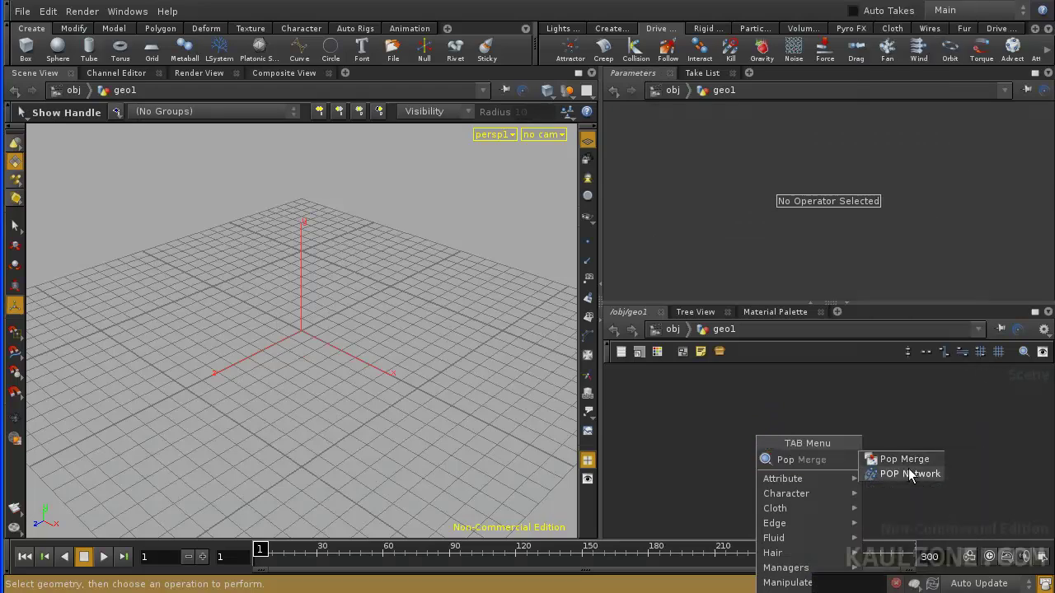
pyautogui.click(908, 472)
pyautogui.click(806, 414)
pyautogui.moveTo(806, 416); pyautogui.dragTo(827, 429)
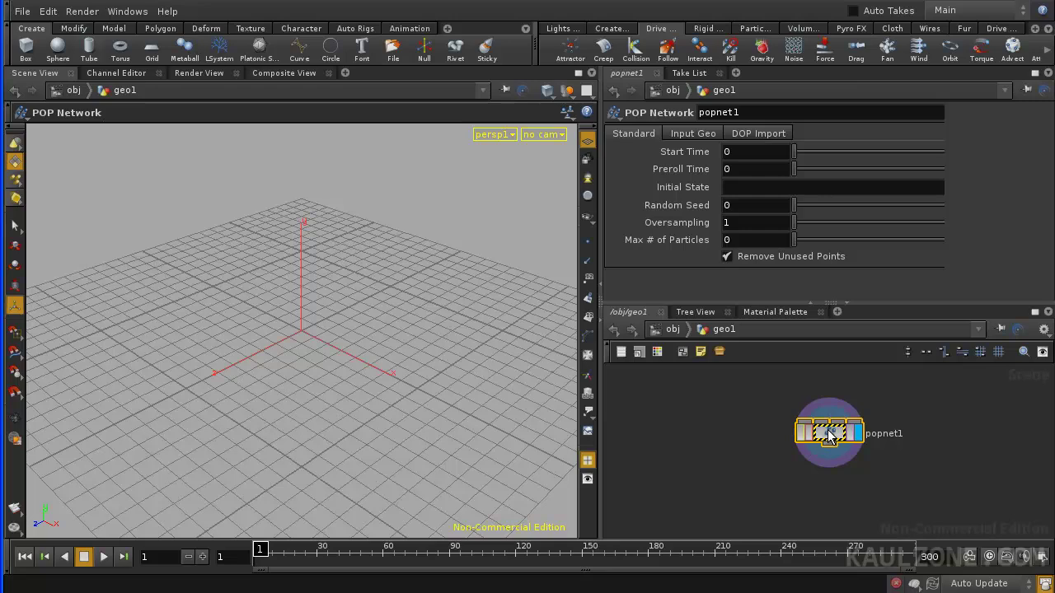
# - Go inside the POP network, add a Location node as particle emitter, and play the simulation
pyautogui.doubleClick(829, 433)
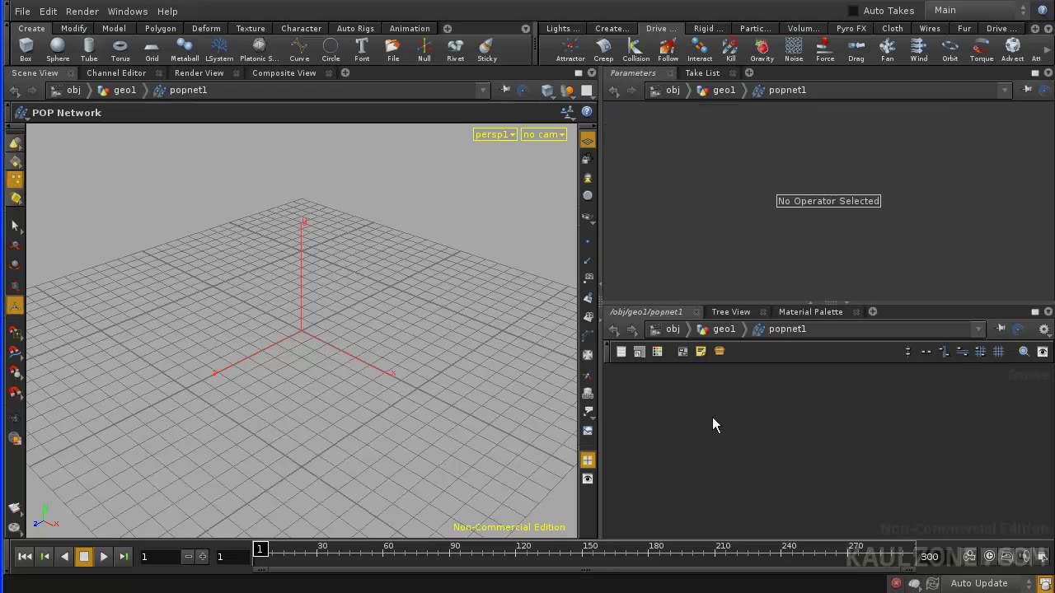
pyautogui.press('Tab')
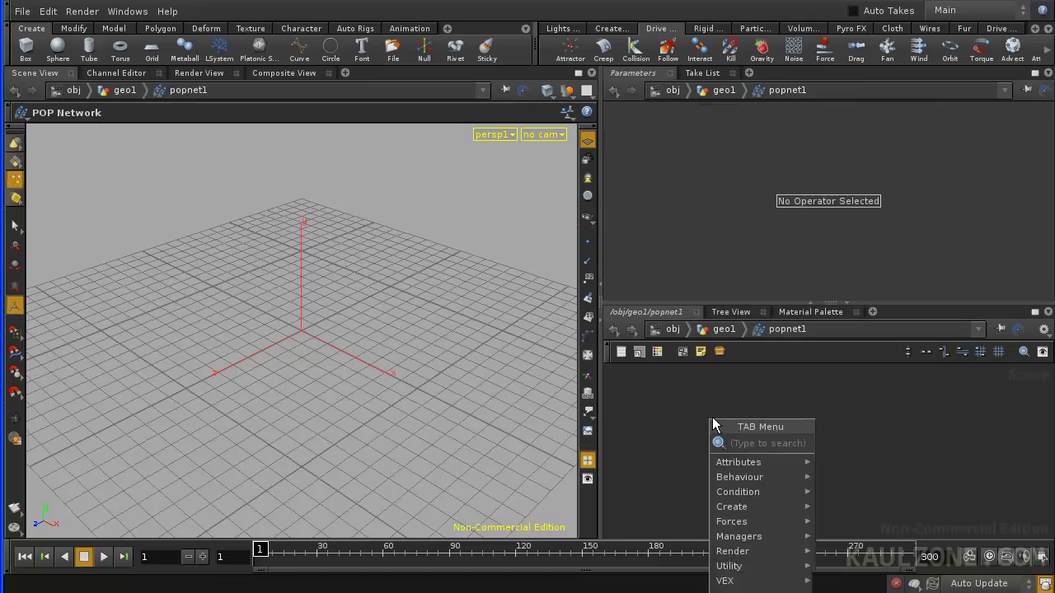
pyautogui.write('Location')
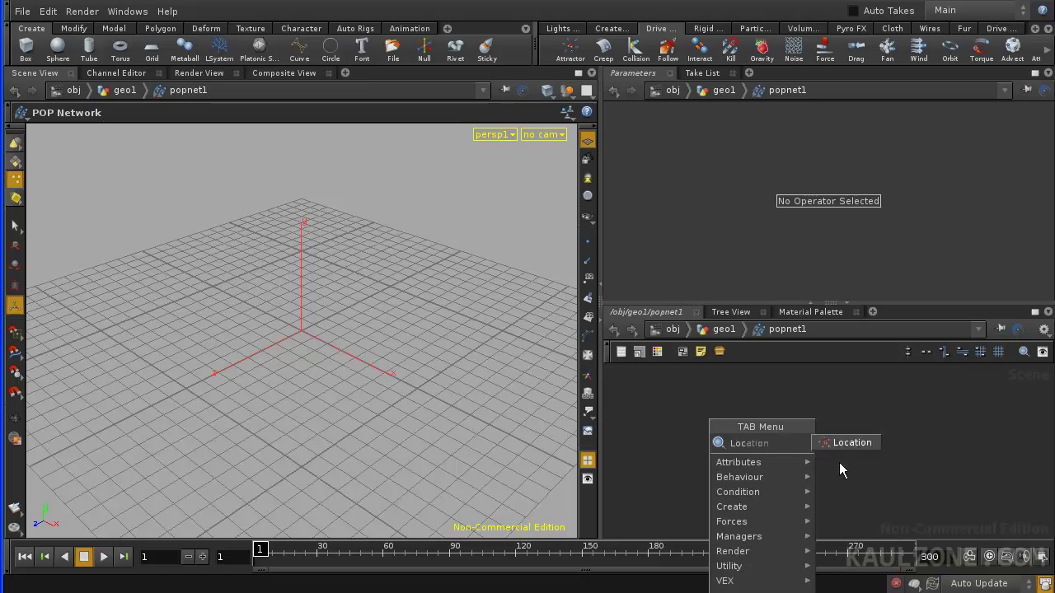
pyautogui.click(849, 445)
pyautogui.click(807, 421)
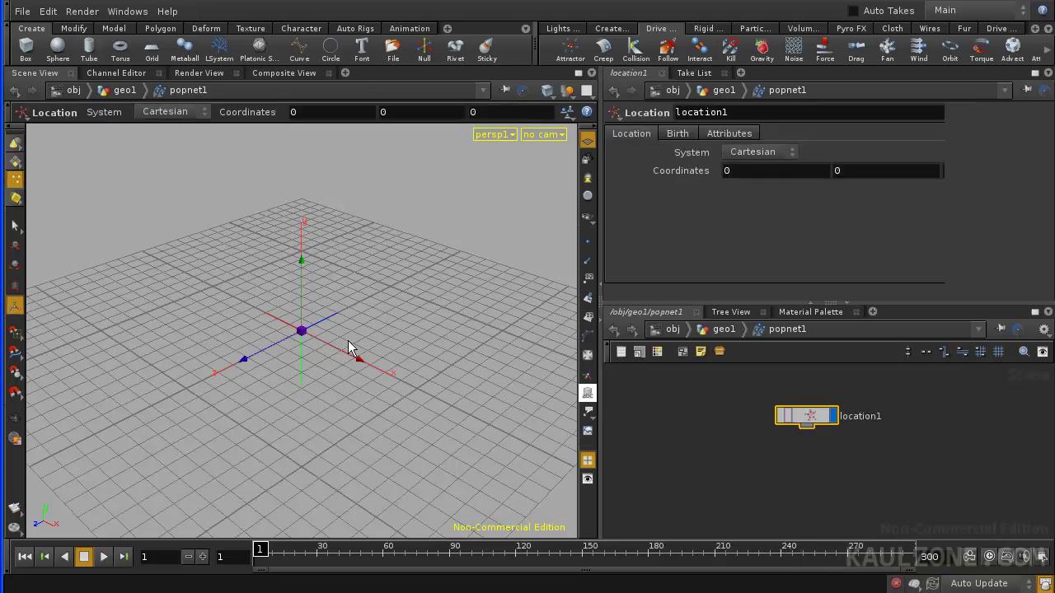
pyautogui.click(104, 558)
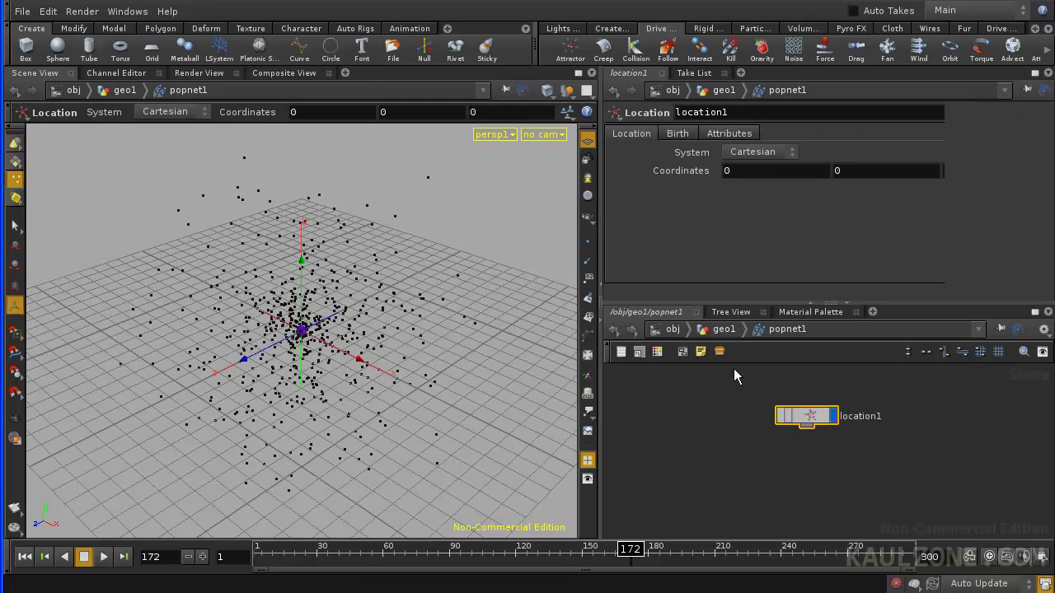
# - At object level, create a grid at the origin and lower it to about -1.33 in Y, beneath the particle emitter
pyautogui.click(672, 329)
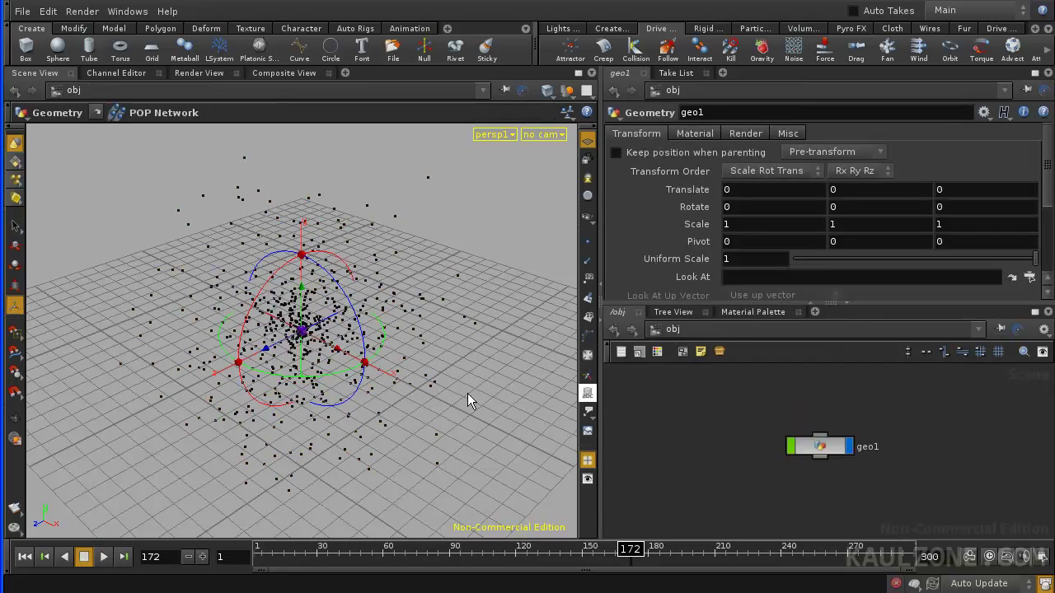
pyautogui.press('Tab')
pyautogui.write('Grid')
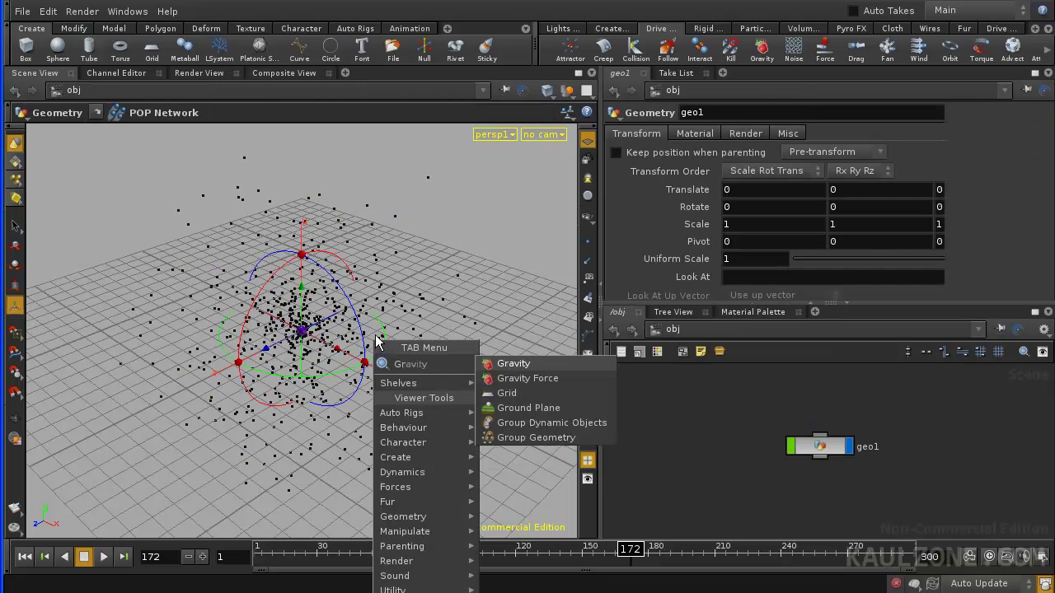
pyautogui.click(506, 365)
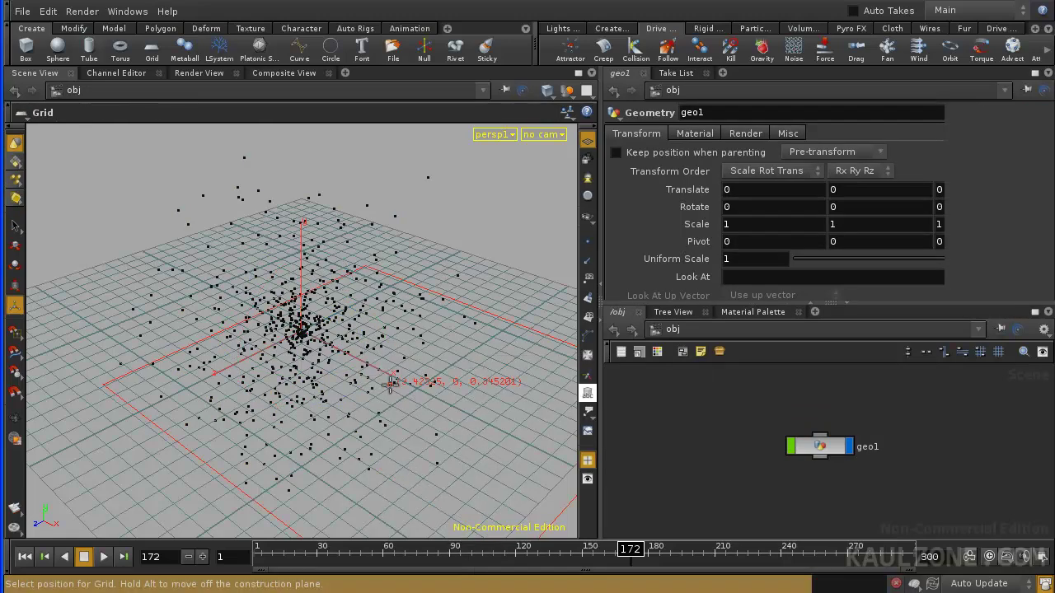
pyautogui.press('Return')
pyautogui.moveTo(301, 289); pyautogui.dragTo(302, 329)
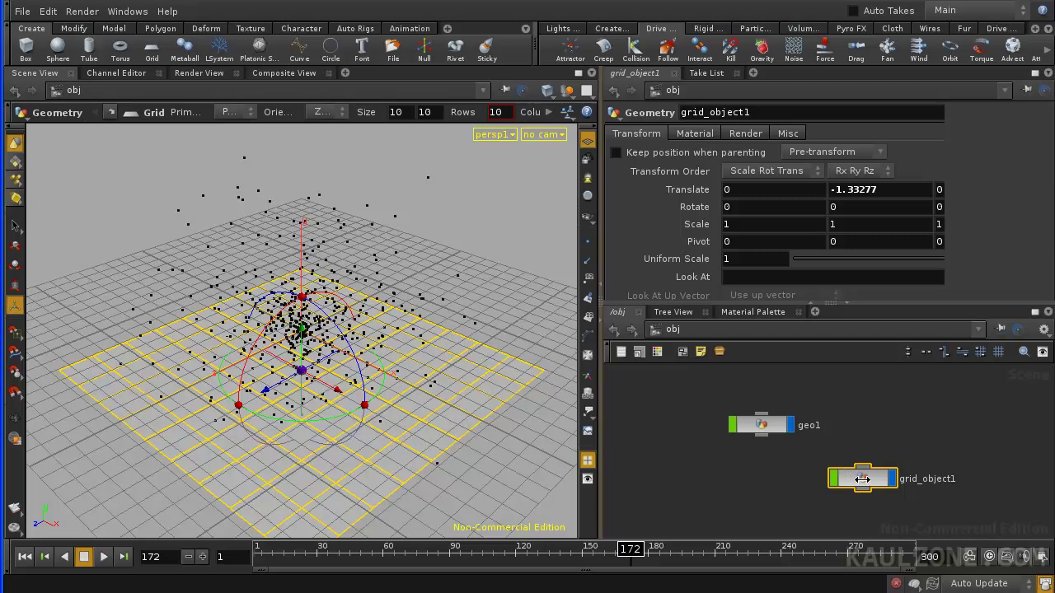
# - Rename the geo1 object to particles
pyautogui.doubleClick(808, 427)
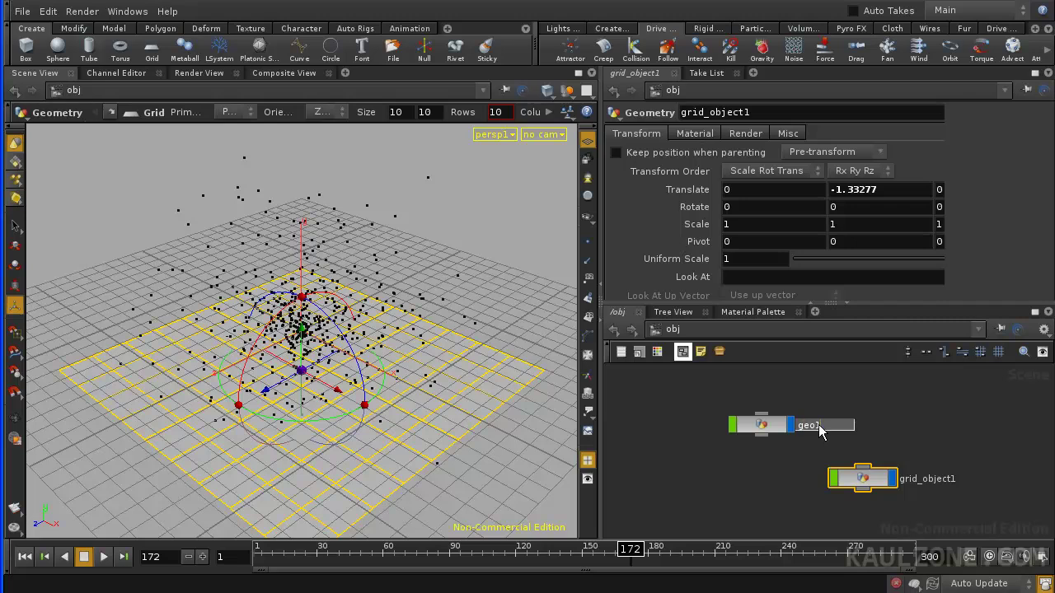
pyautogui.moveTo(820, 427); pyautogui.dragTo(797, 427)
pyautogui.write('articles')
pyautogui.press('Return')
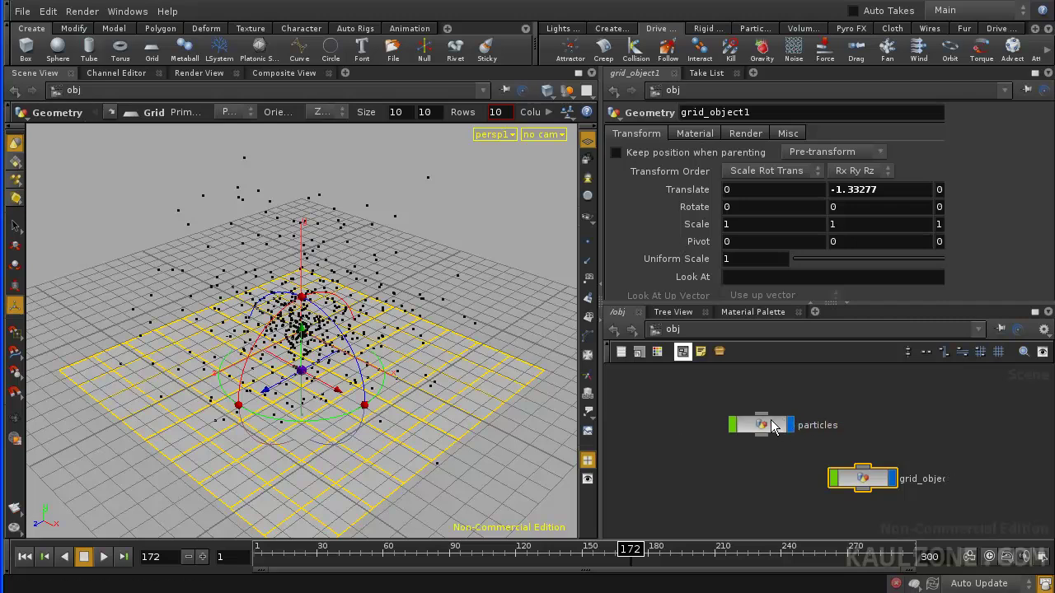
# - Add a Collision behaviour to the particles' POP network with the grid object as the collision geometry
pyautogui.doubleClick(770, 425)
pyautogui.moveTo(989, 460); pyautogui.dragTo(816, 444)
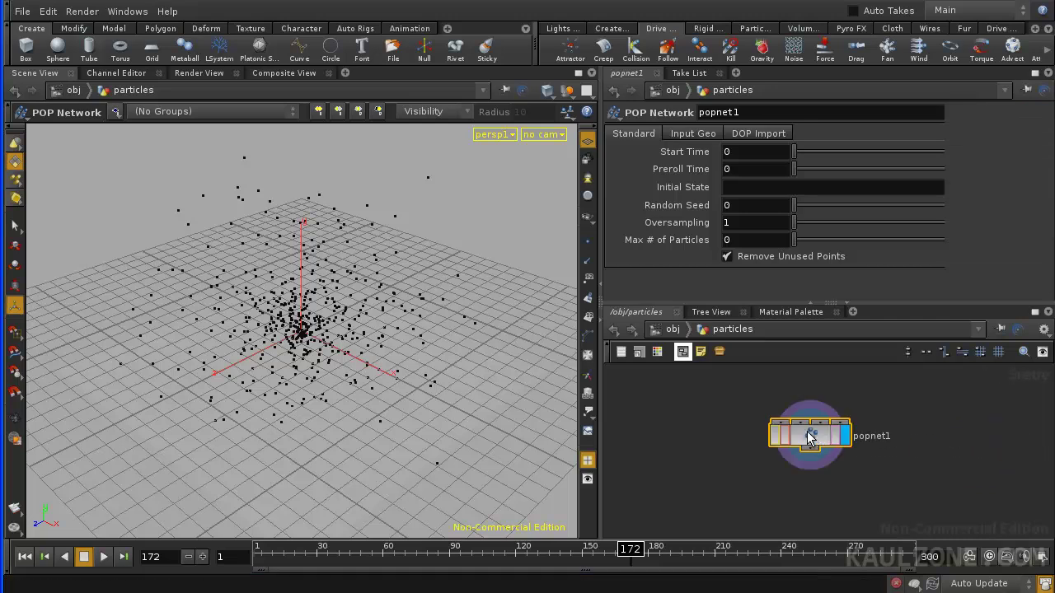
pyautogui.doubleClick(807, 431)
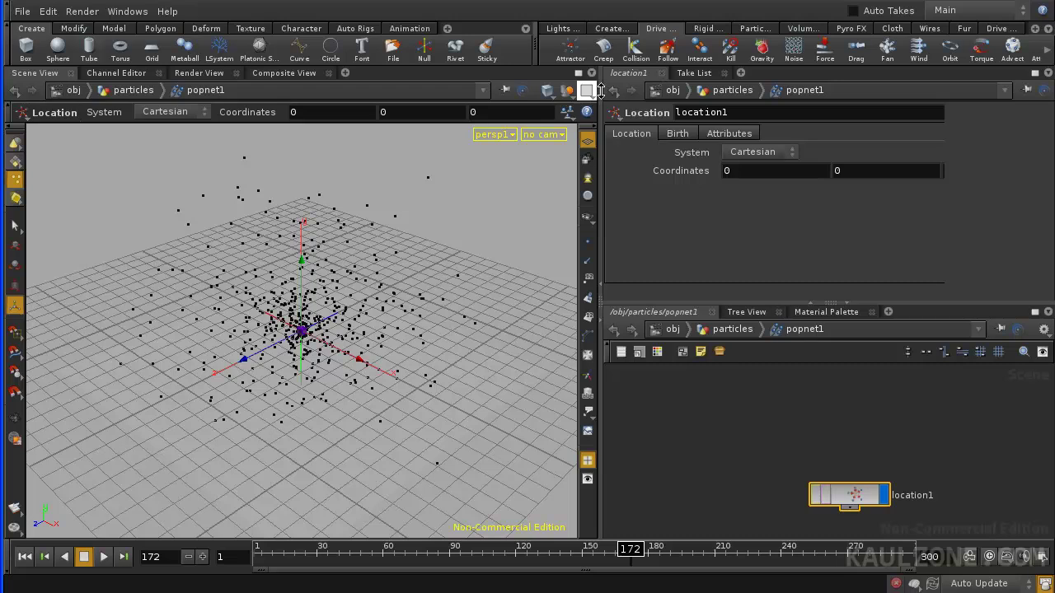
pyautogui.click(635, 48)
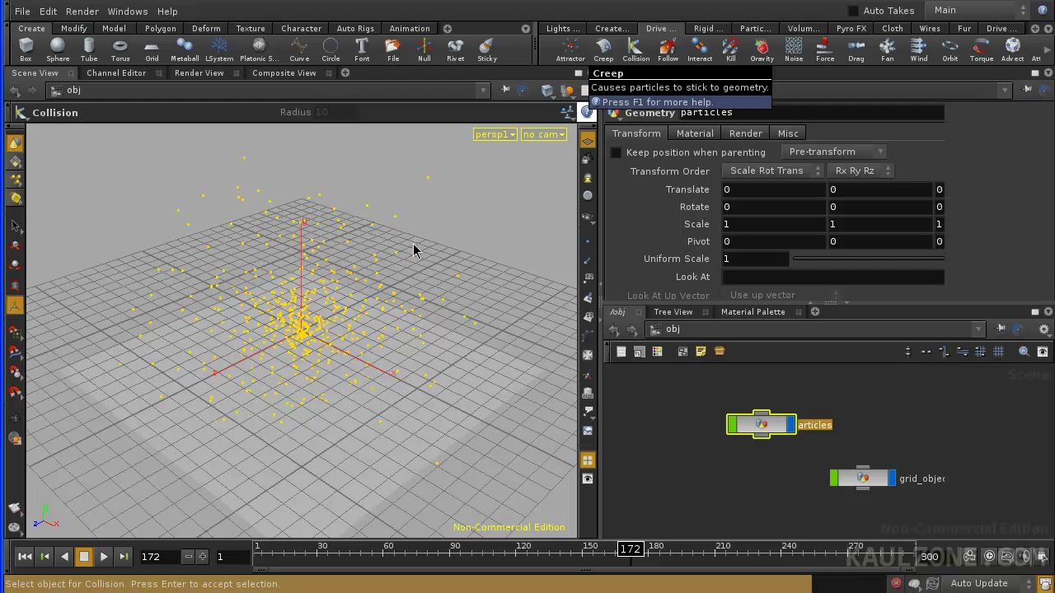
pyautogui.click(399, 446)
pyautogui.press('Return')
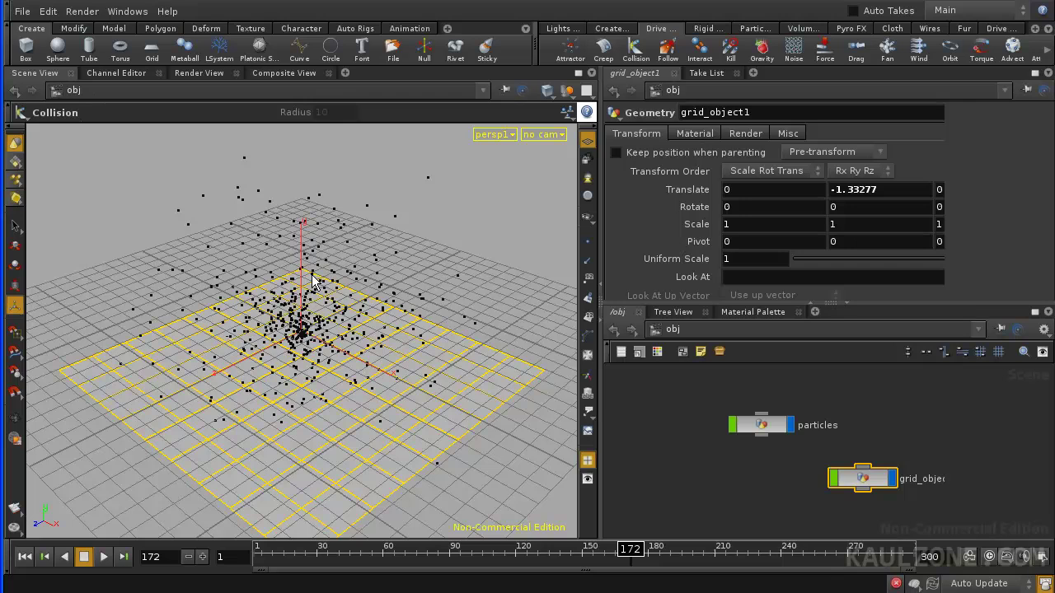
# - Play the simulation from the first frame to check how the particles collide with the grid, and stop it
pyautogui.click(25, 556)
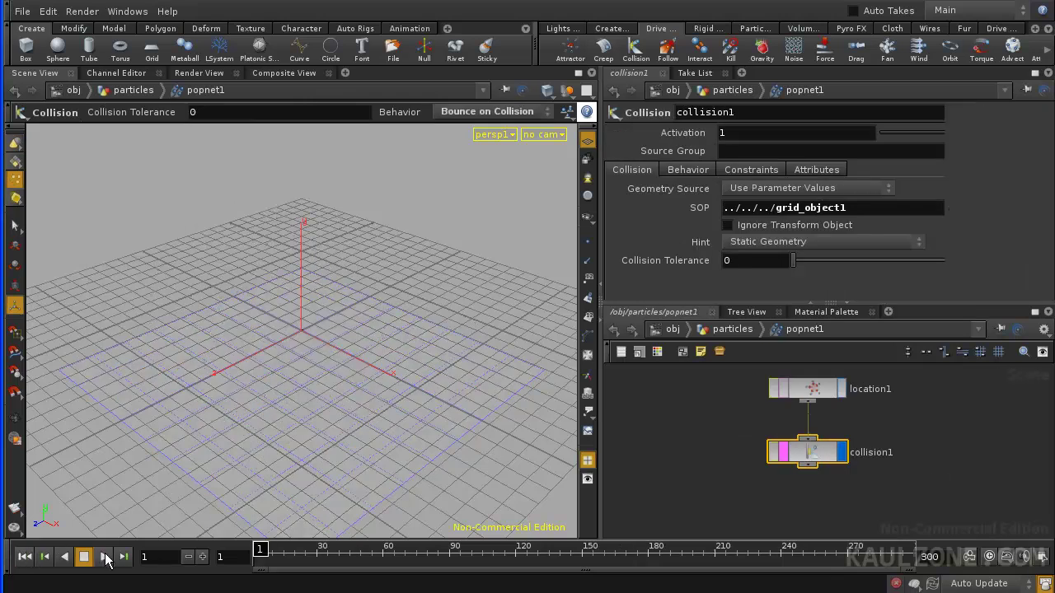
pyautogui.click(104, 557)
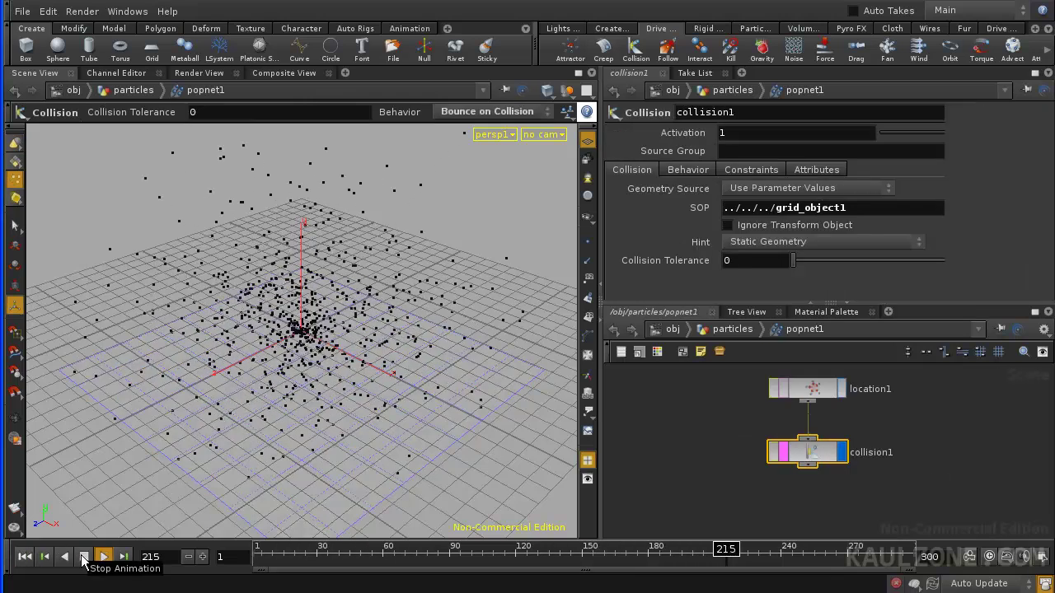
pyautogui.click(83, 557)
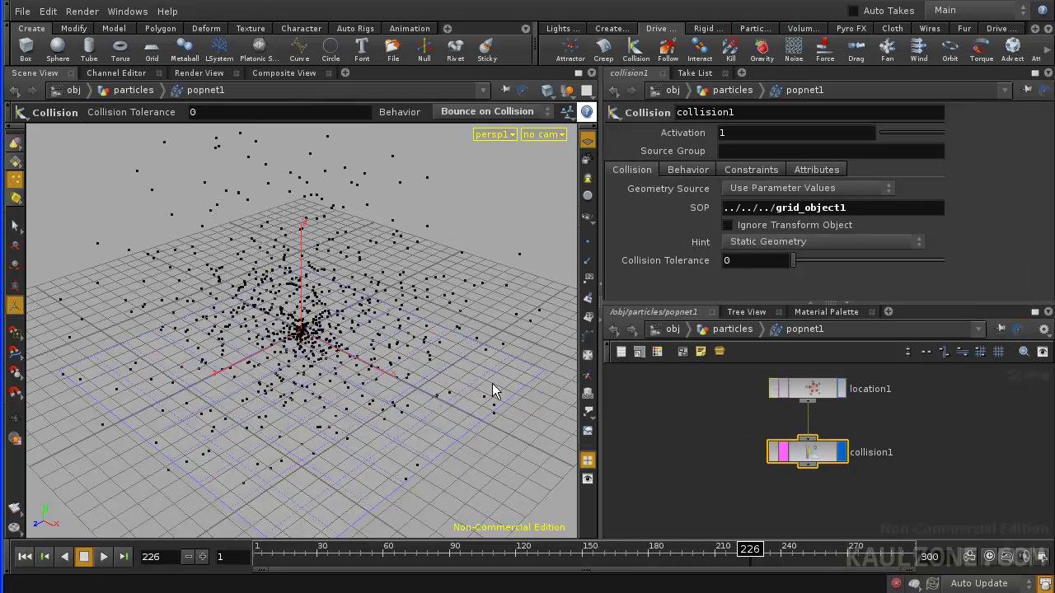
# - Toggle real-time playback and replay the collision simulation from frame 1 before stopping it
pyautogui.click(990, 557)
pyautogui.click(25, 557)
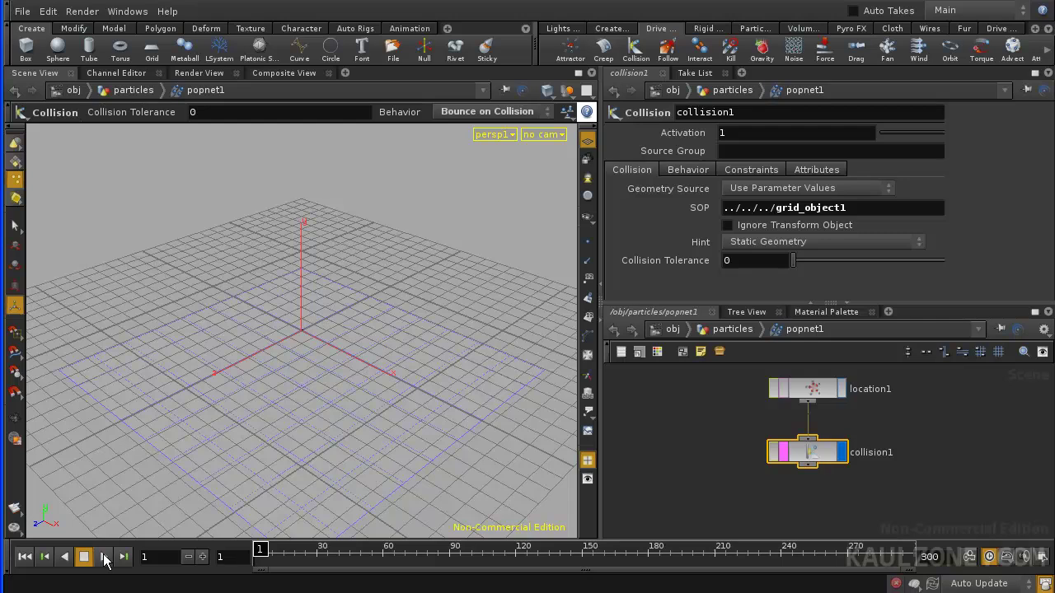
pyautogui.click(103, 557)
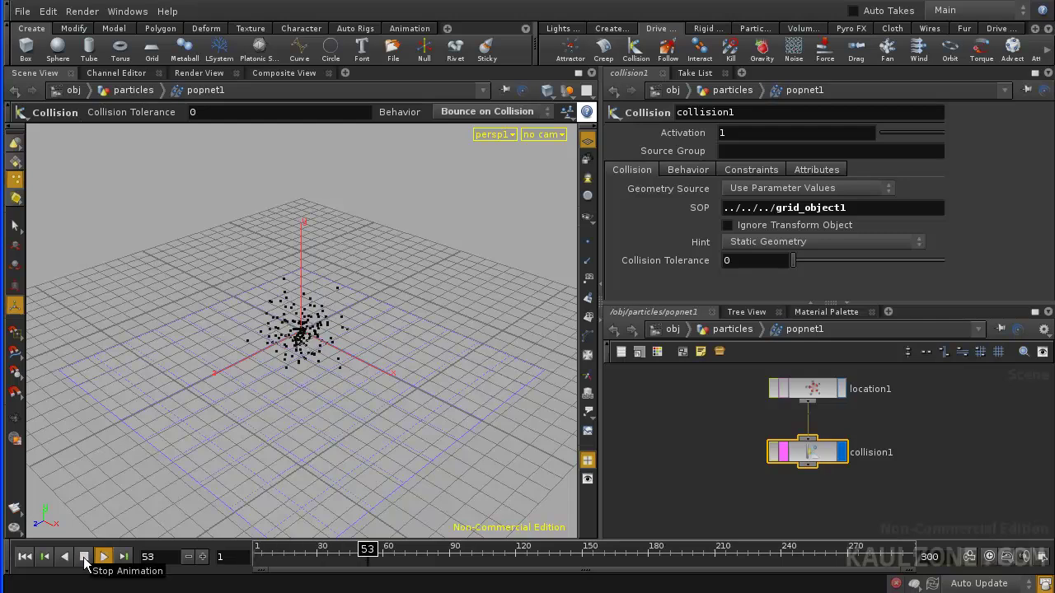
pyautogui.click(85, 559)
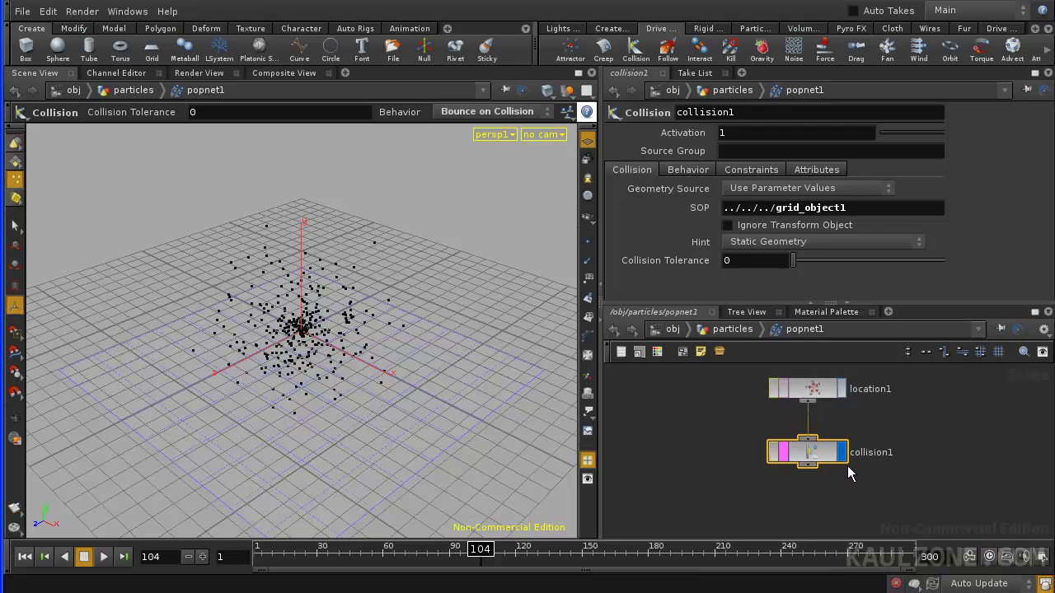
# - Add a Force node wired below the Collision node in the POP network
pyautogui.press('Tab')
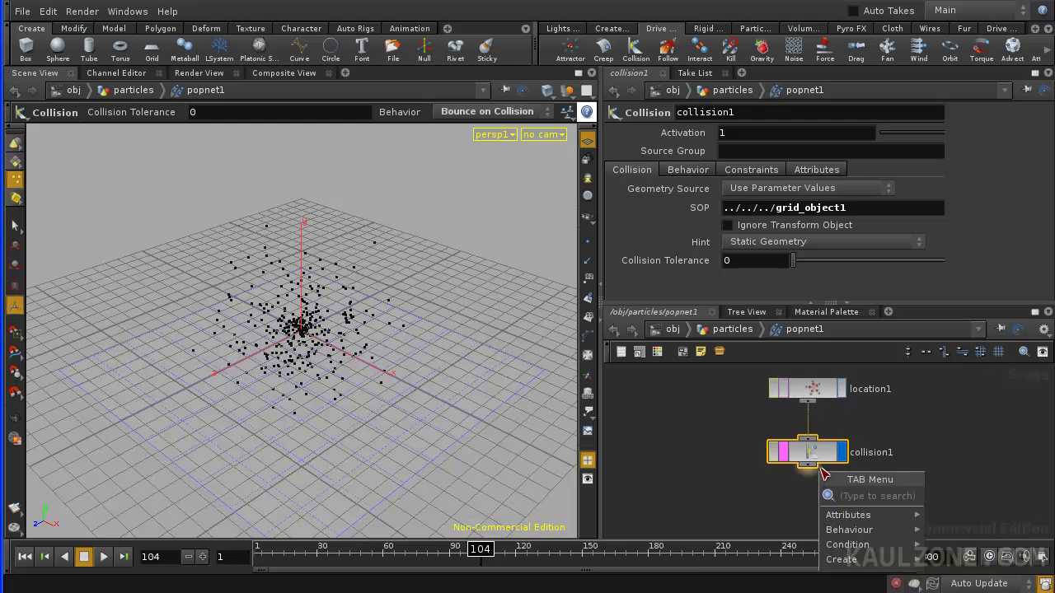
pyautogui.write('Force')
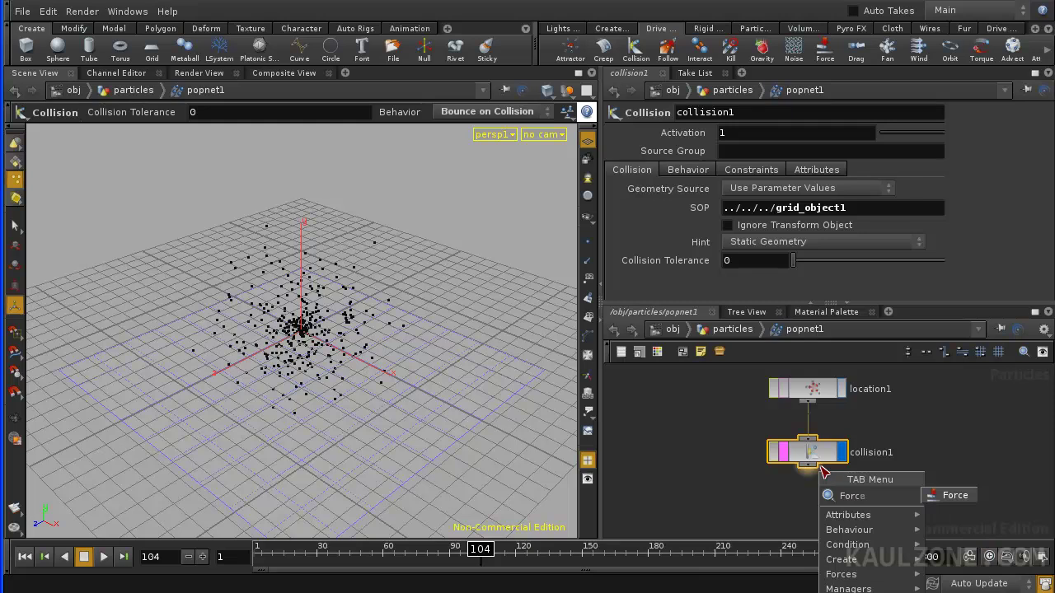
pyautogui.click(972, 497)
pyautogui.click(806, 499)
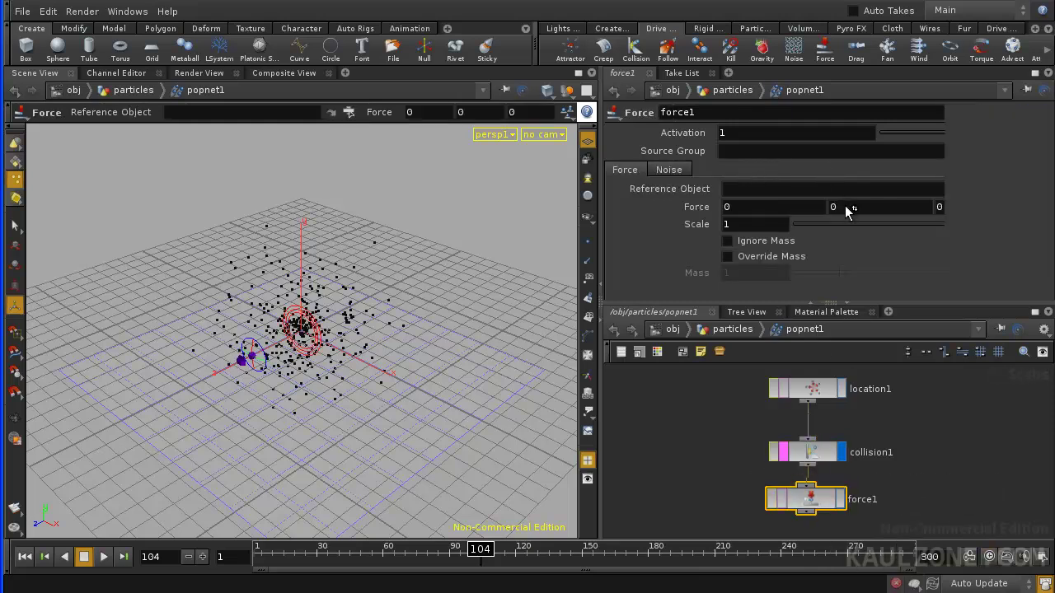
# - Set the Force node's Y force to -5 and play the simulation from the first frame
pyautogui.click(822, 206)
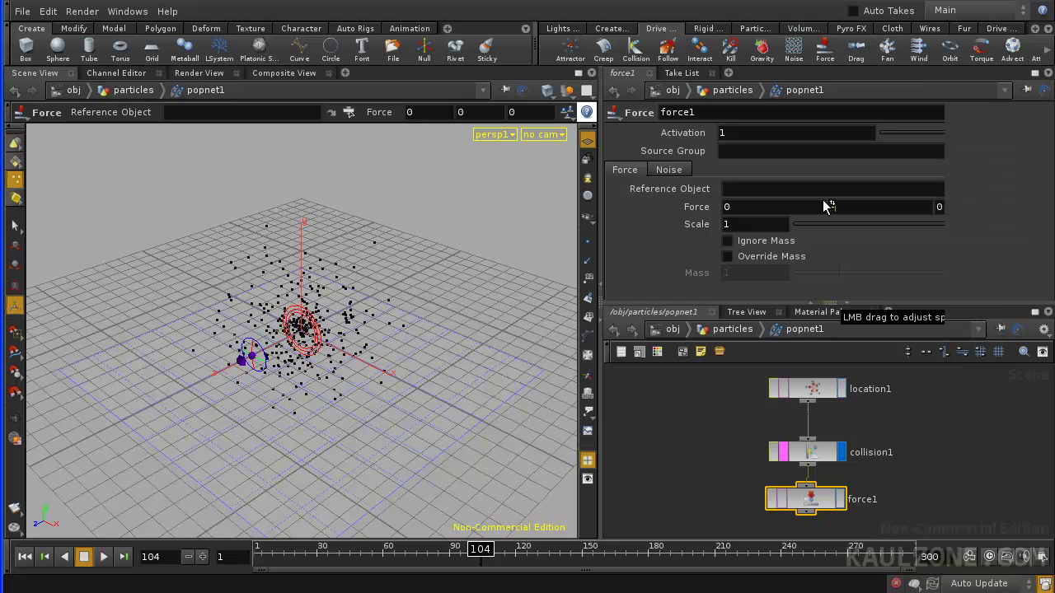
pyautogui.write('-5')
pyautogui.press('Return')
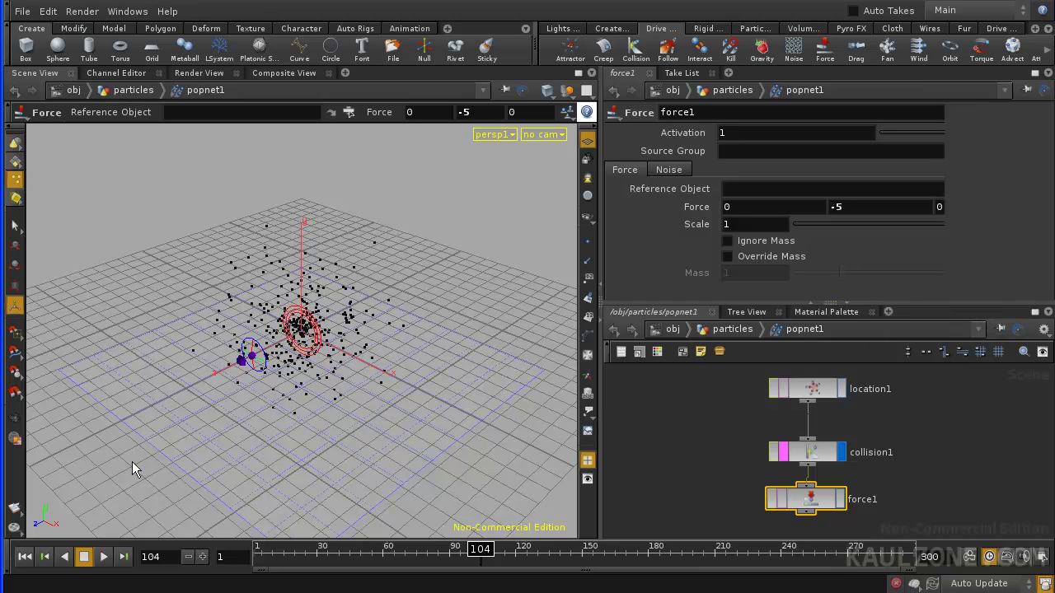
pyautogui.click(25, 556)
pyautogui.click(103, 556)
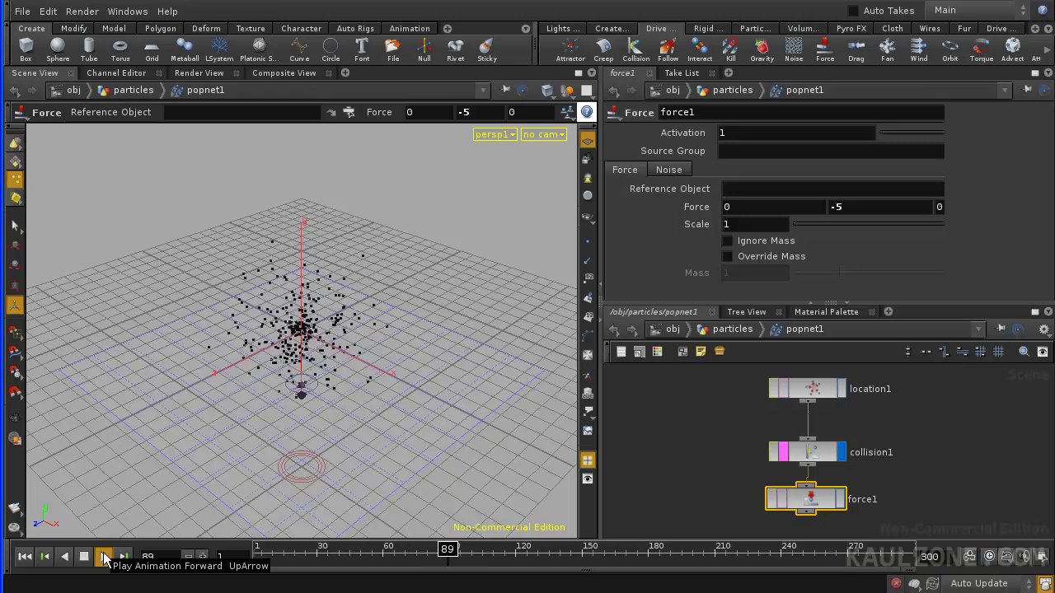
# - Make the Force node the displayed node, replay the simulation from the first frame and stop it
pyautogui.click(840, 499)
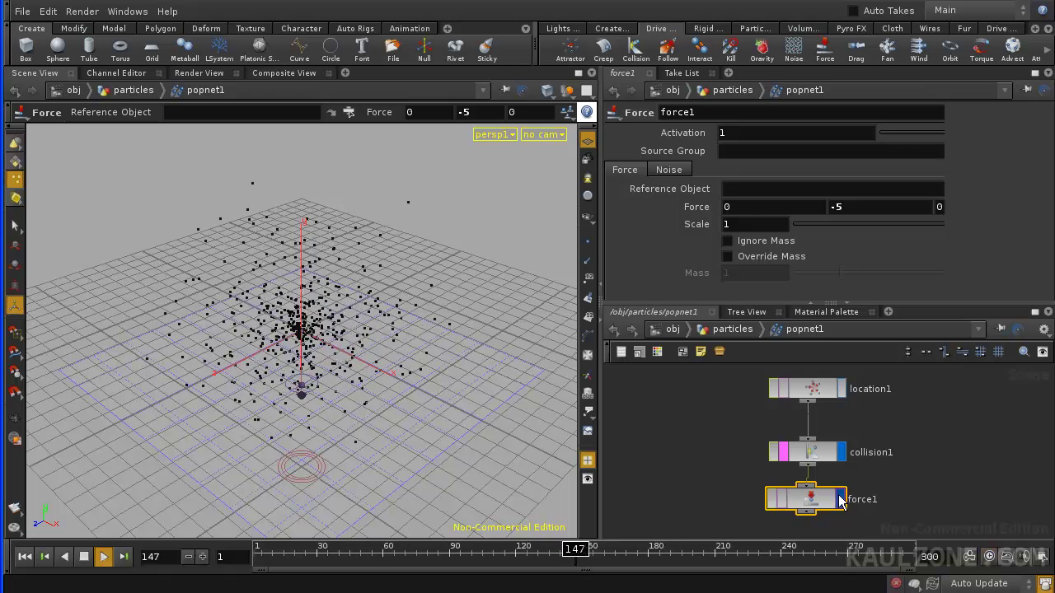
pyautogui.click(83, 557)
pyautogui.click(24, 557)
pyautogui.click(103, 558)
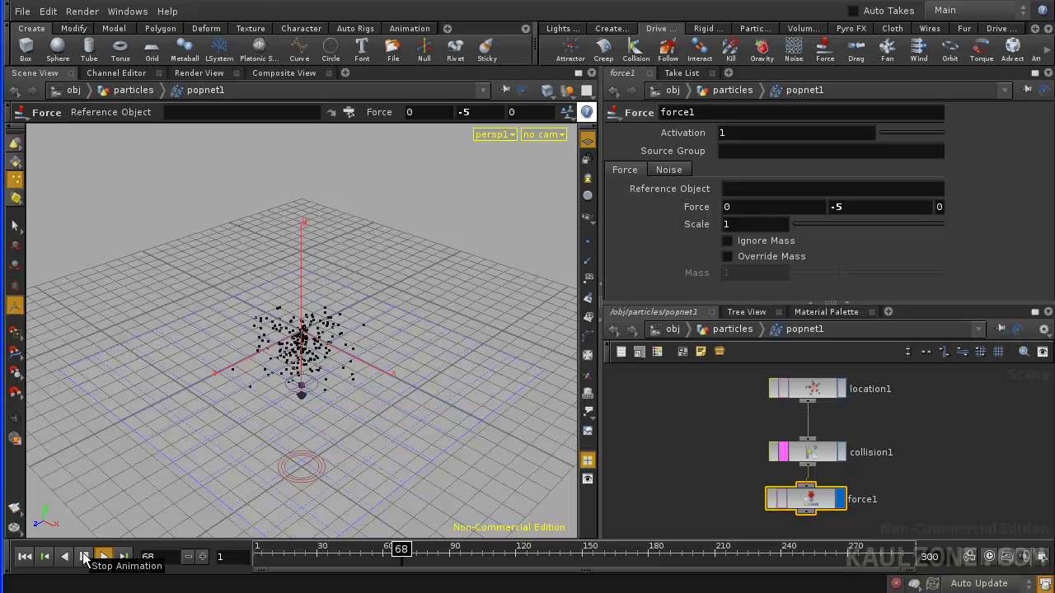
pyautogui.click(83, 558)
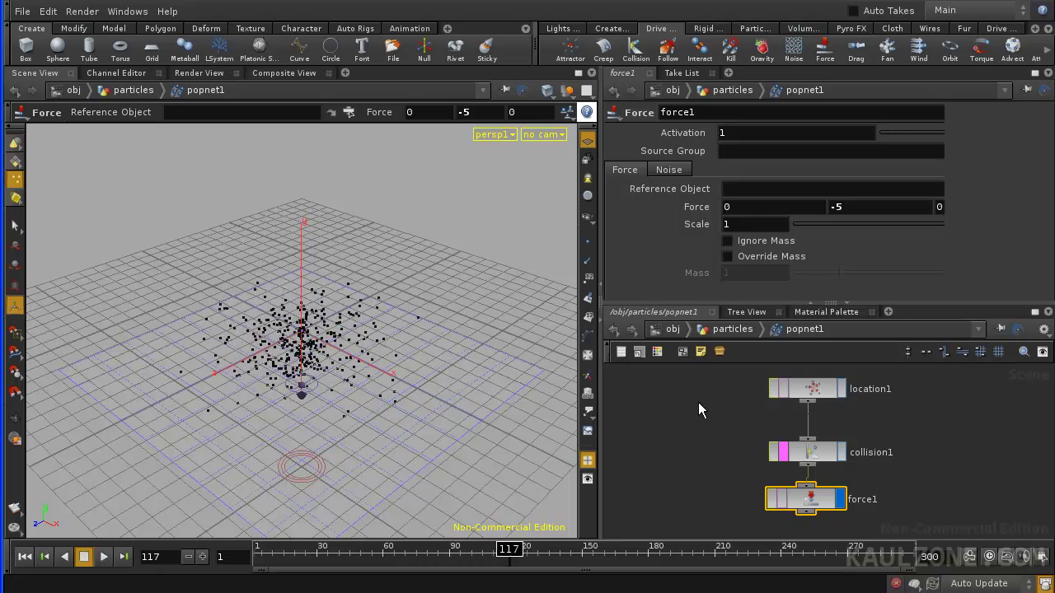
# - Go up to the particles network and add a Sphere node beside the POP network
pyautogui.click(710, 330)
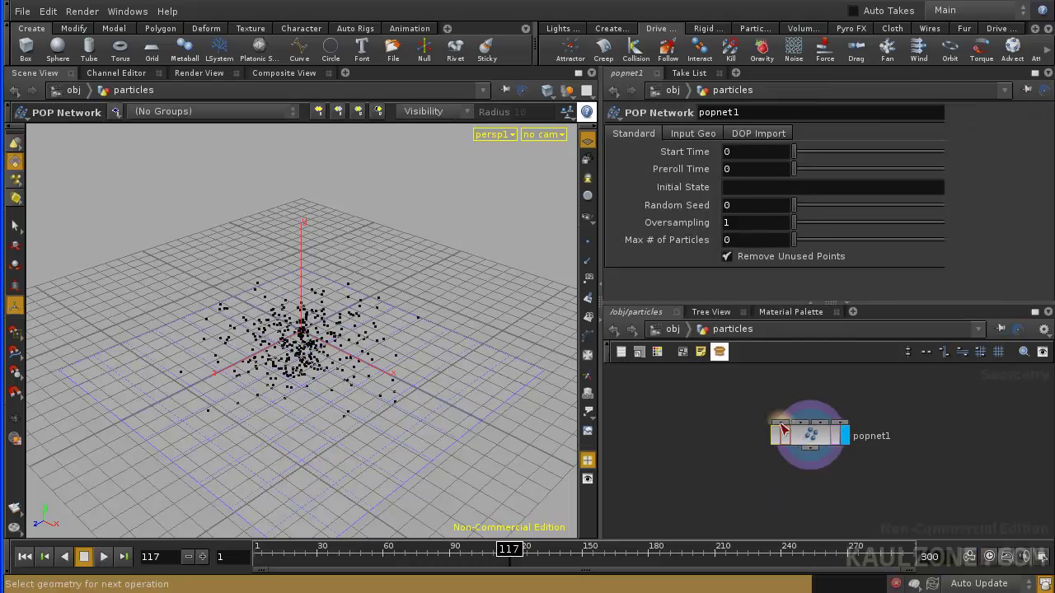
pyautogui.press('Tab')
pyautogui.write('Sphere')
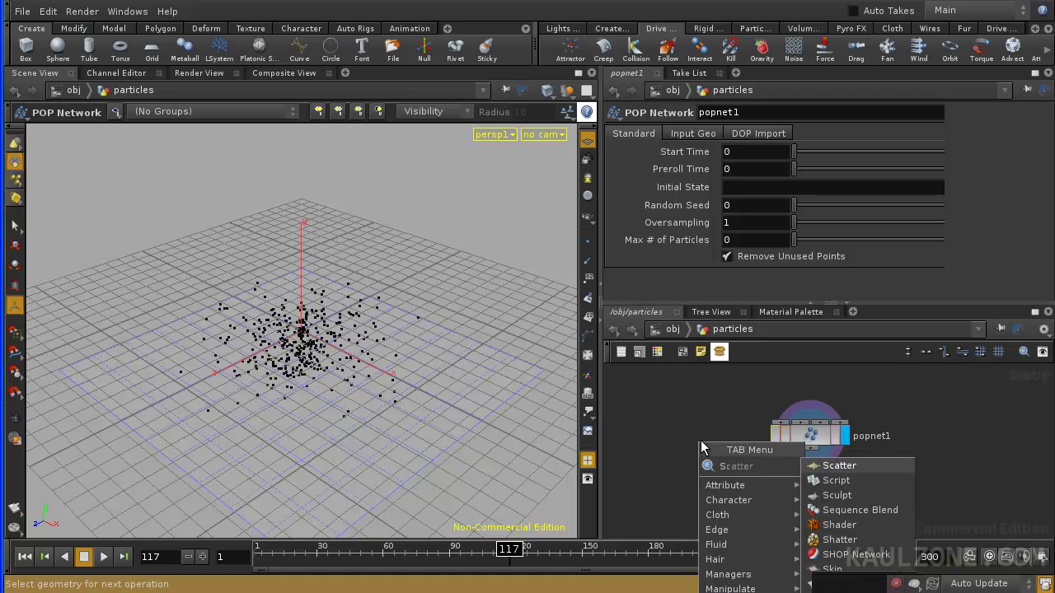
pyautogui.click(837, 466)
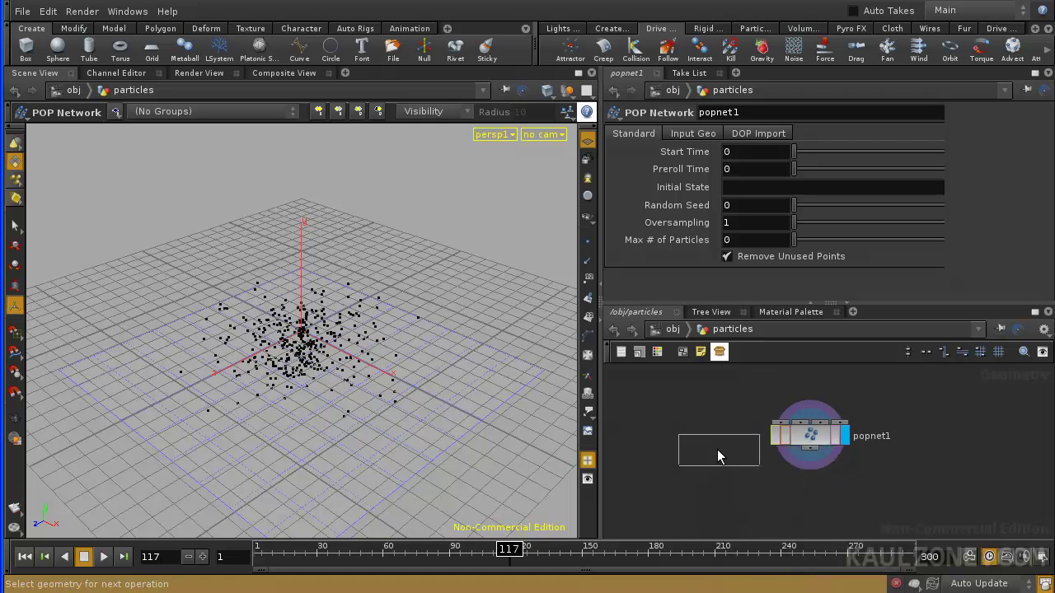
pyautogui.click(689, 416)
# - Change the sphere's primitive type to Polygon and set its radius to 0.27 on all axes
pyautogui.click(746, 134)
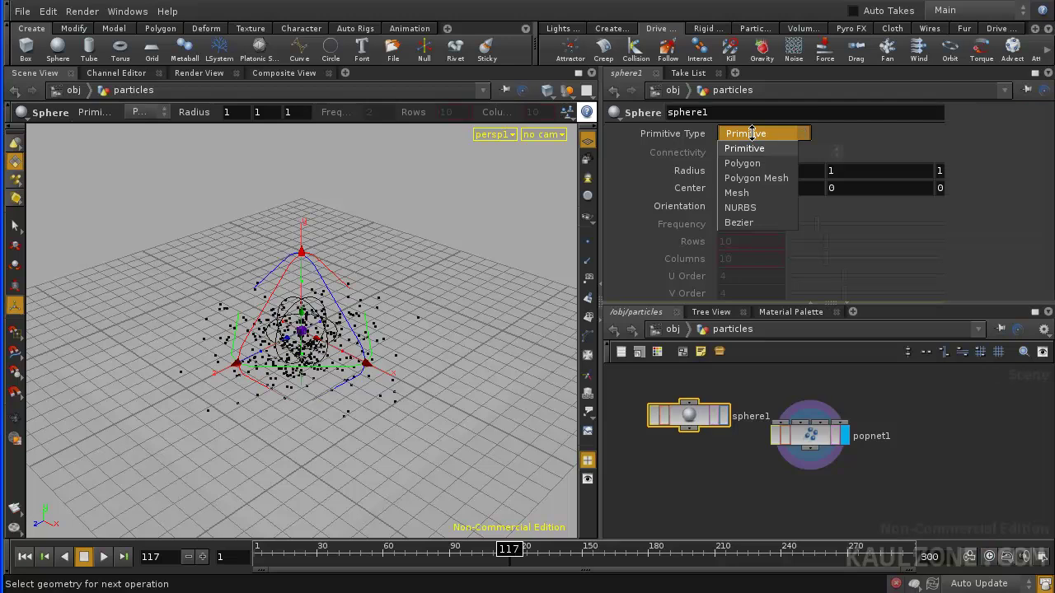
pyautogui.click(746, 162)
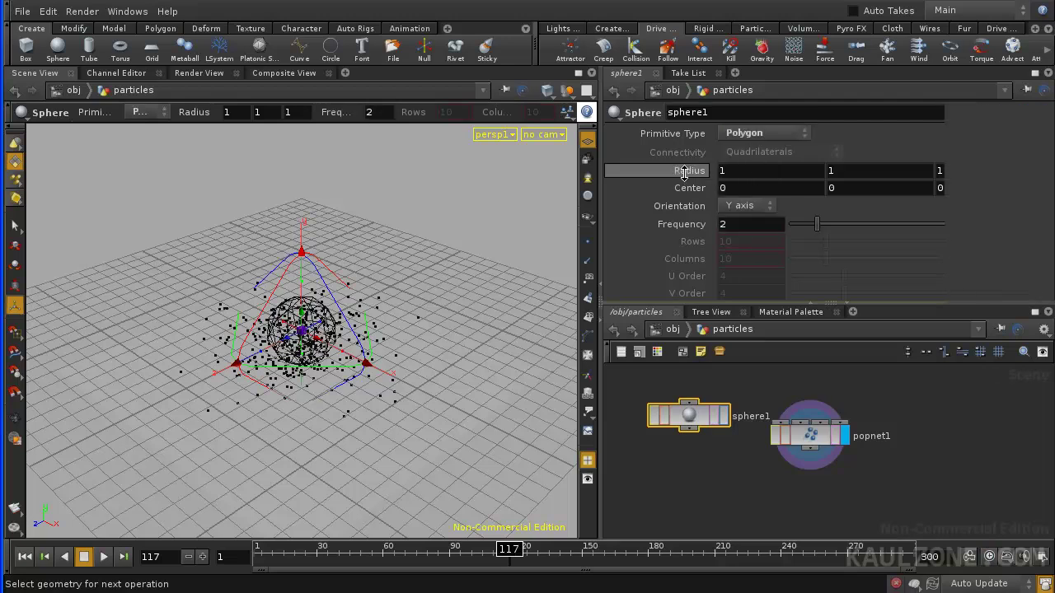
pyautogui.moveTo(676, 172); pyautogui.dragTo(155, 268, button='middle')
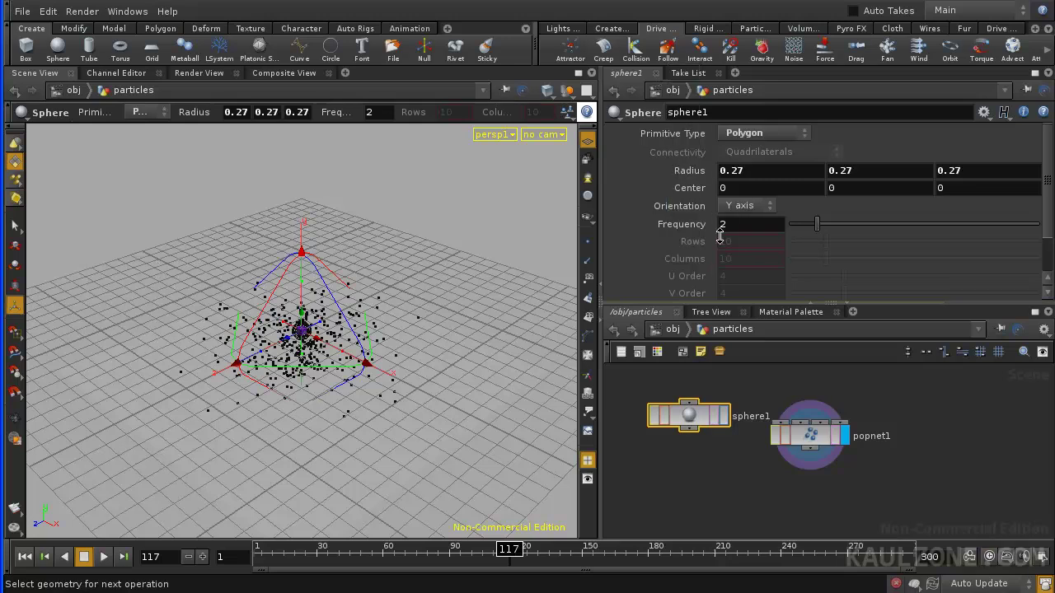
pyautogui.press('Escape')
pyautogui.scroll(5, 544, 341)
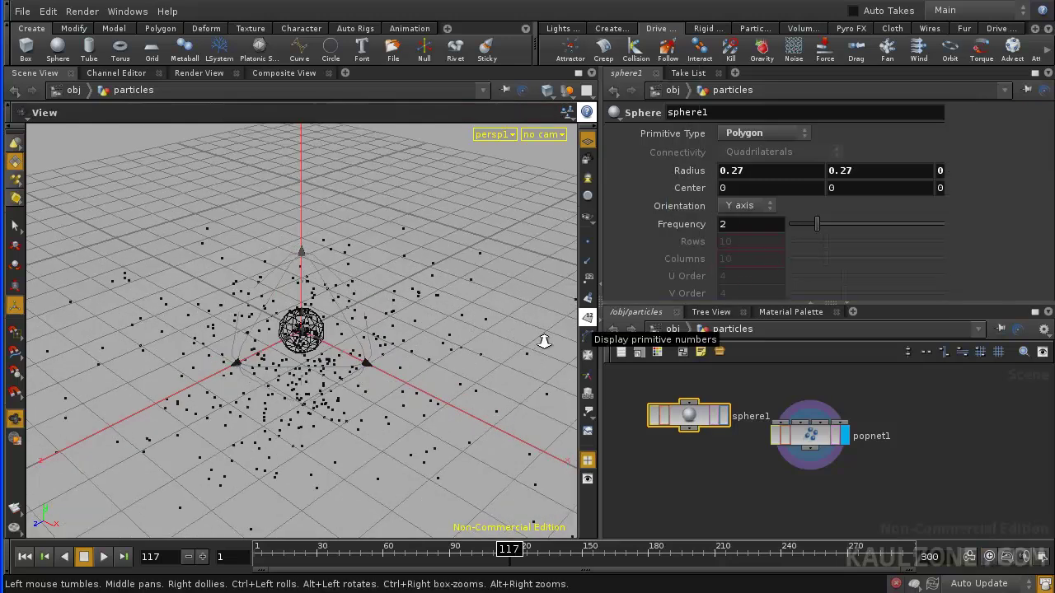
pyautogui.press('Return')
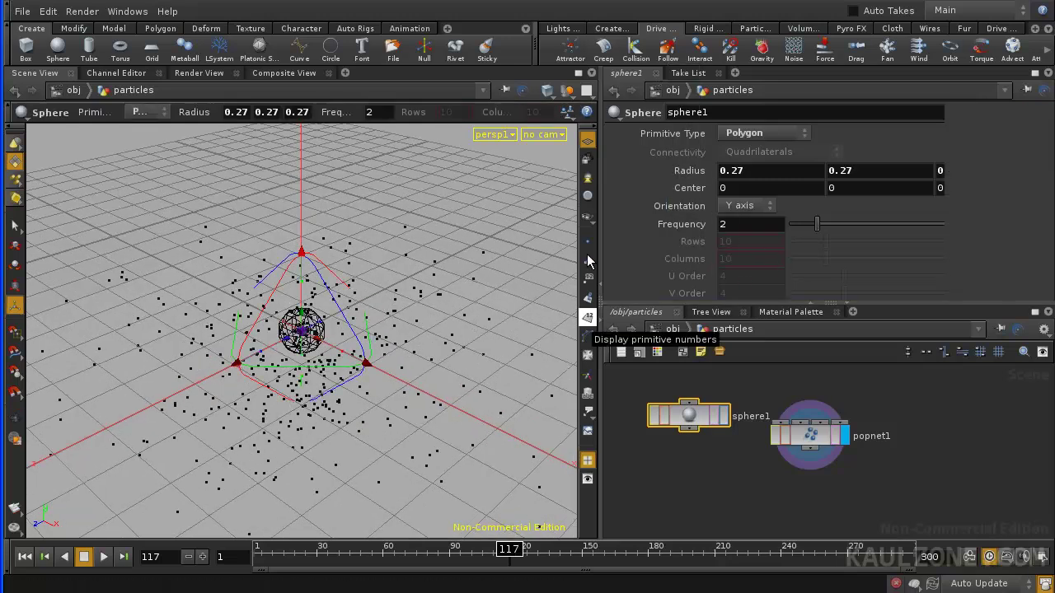
# - Move the POP network node aside and add a Copy node between and below it and the sphere
pyautogui.moveTo(828, 423); pyautogui.dragTo(904, 398)
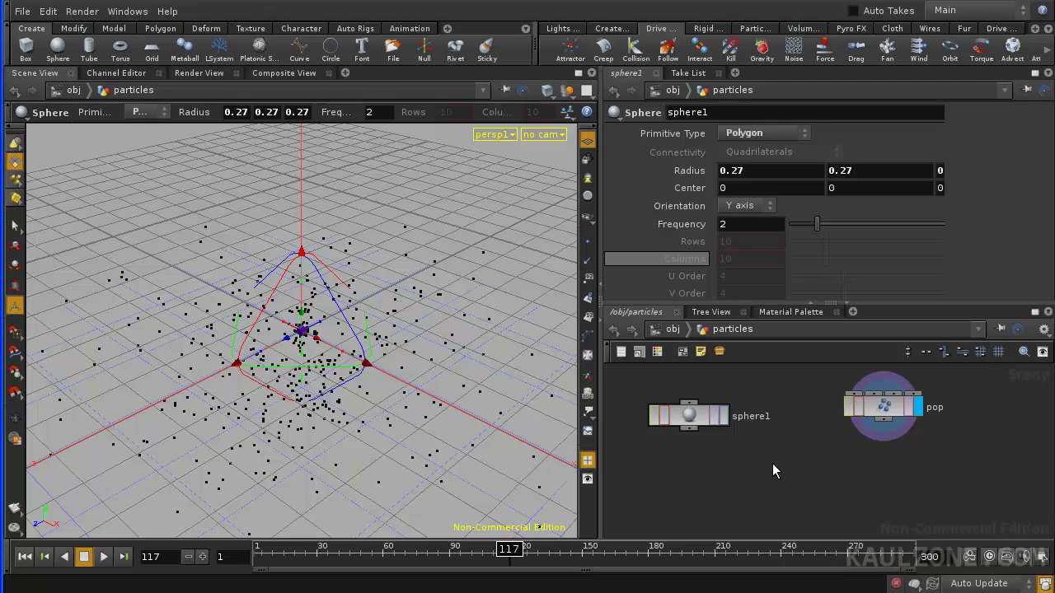
pyautogui.press('Tab')
pyautogui.write('cop')
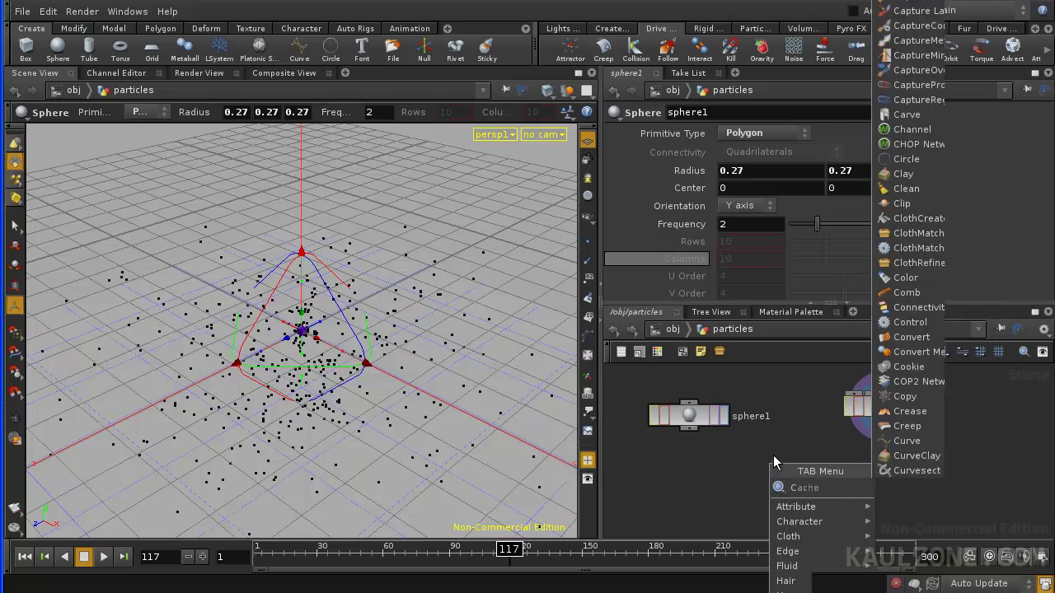
pyautogui.click(901, 500)
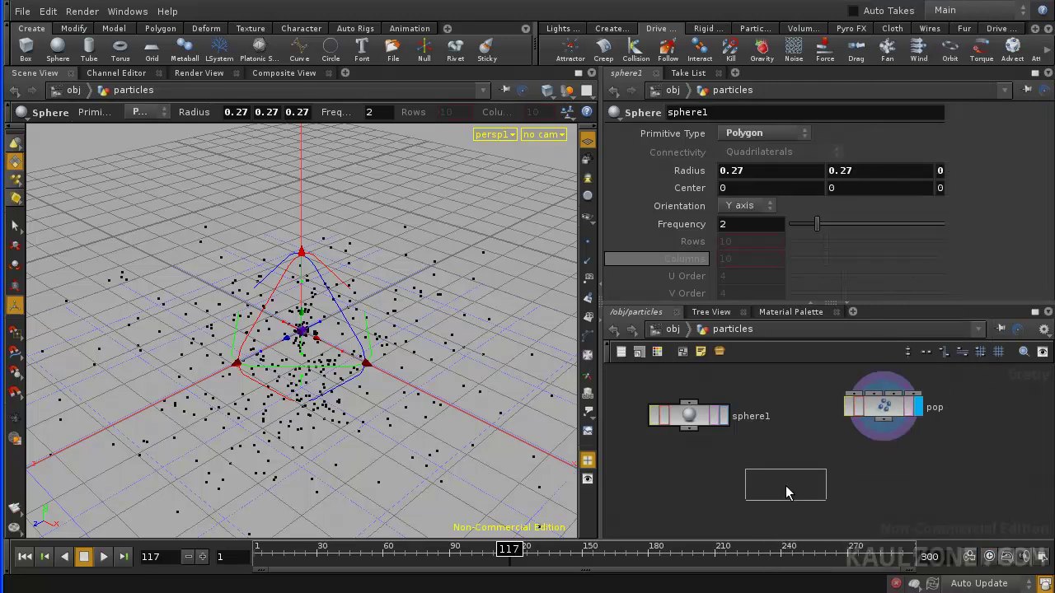
pyautogui.click(773, 477)
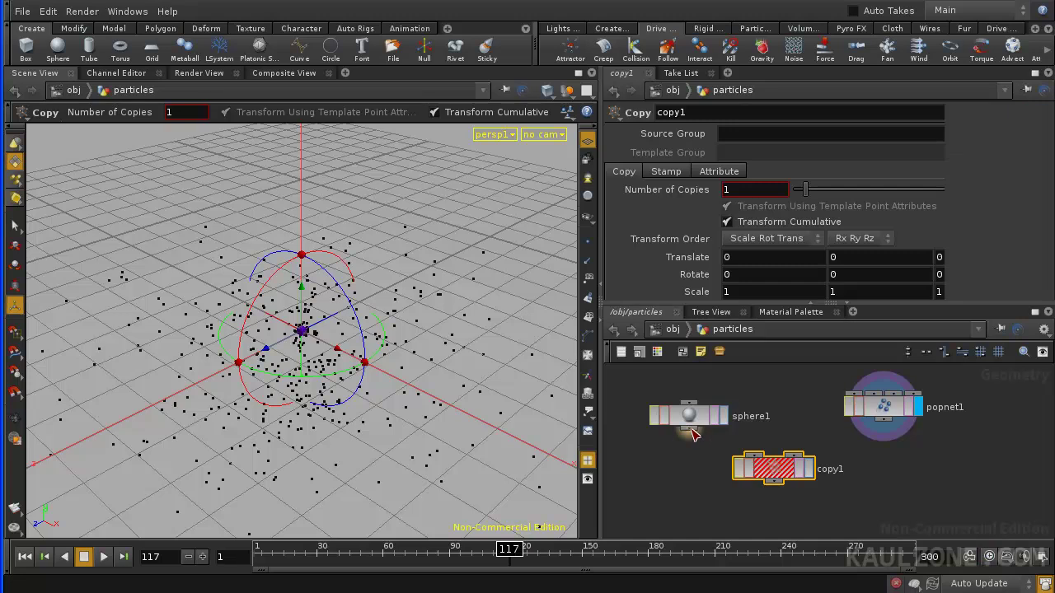
# - Wire the sphere into the Copy node's first input and popnet1 into its second, and display the Copy node
pyautogui.moveTo(749, 432); pyautogui.dragTo(758, 458)
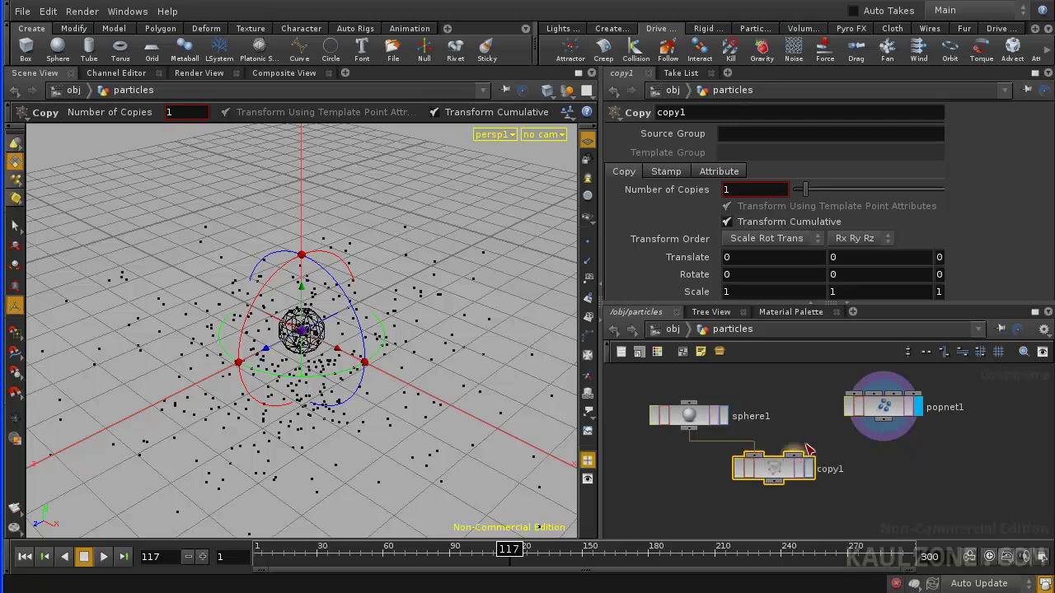
pyautogui.moveTo(886, 423); pyautogui.dragTo(797, 464)
pyautogui.click(809, 468)
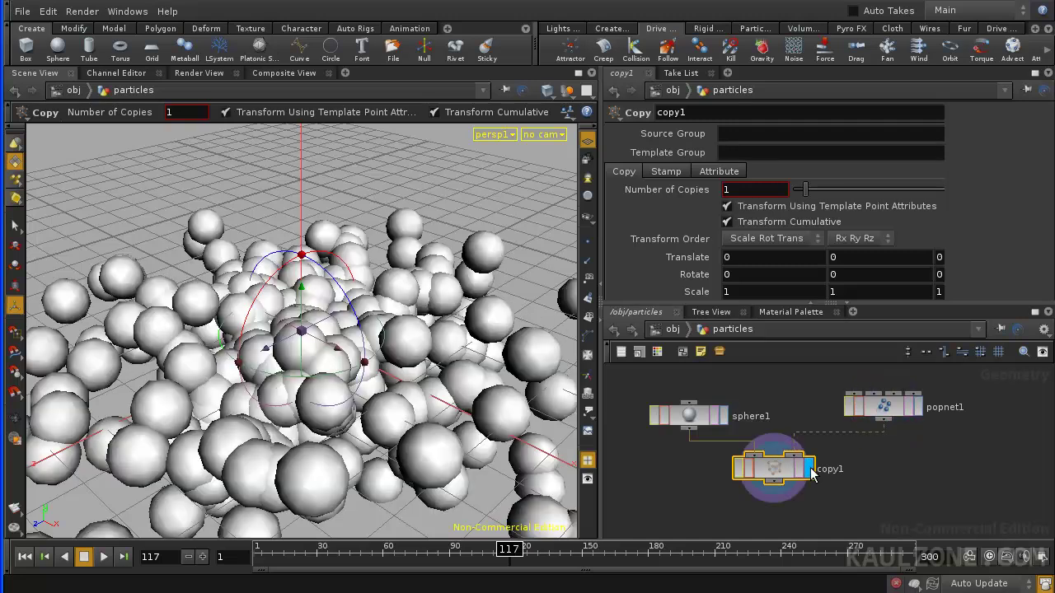
# - Play the simulation from the first frame to check the spheres copied onto the particles, and stop it
pyautogui.click(25, 556)
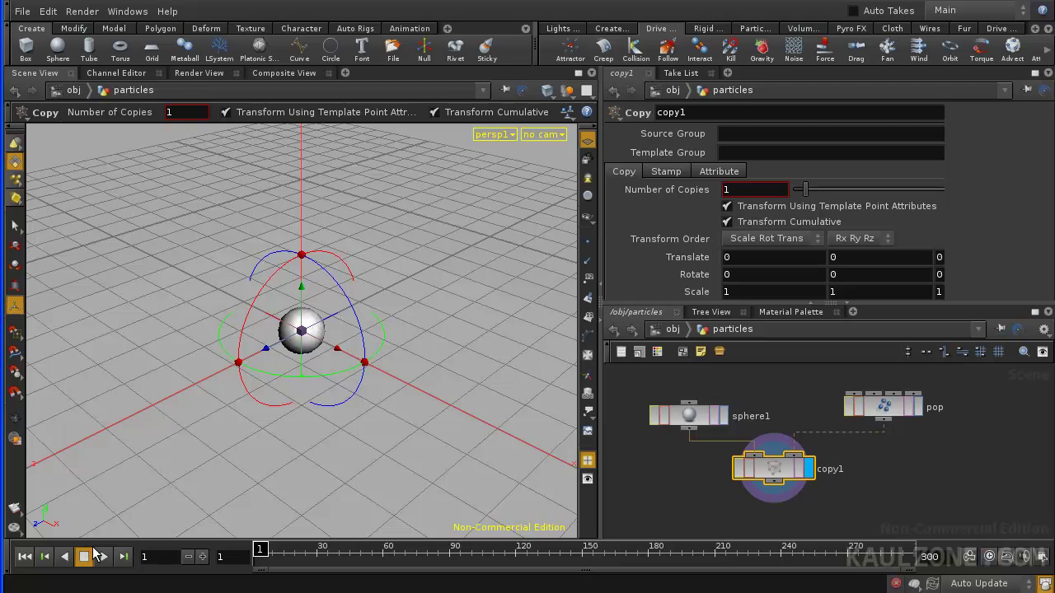
pyautogui.click(103, 557)
pyautogui.scroll(3, 109, 351)
pyautogui.scroll(-6, 109, 350)
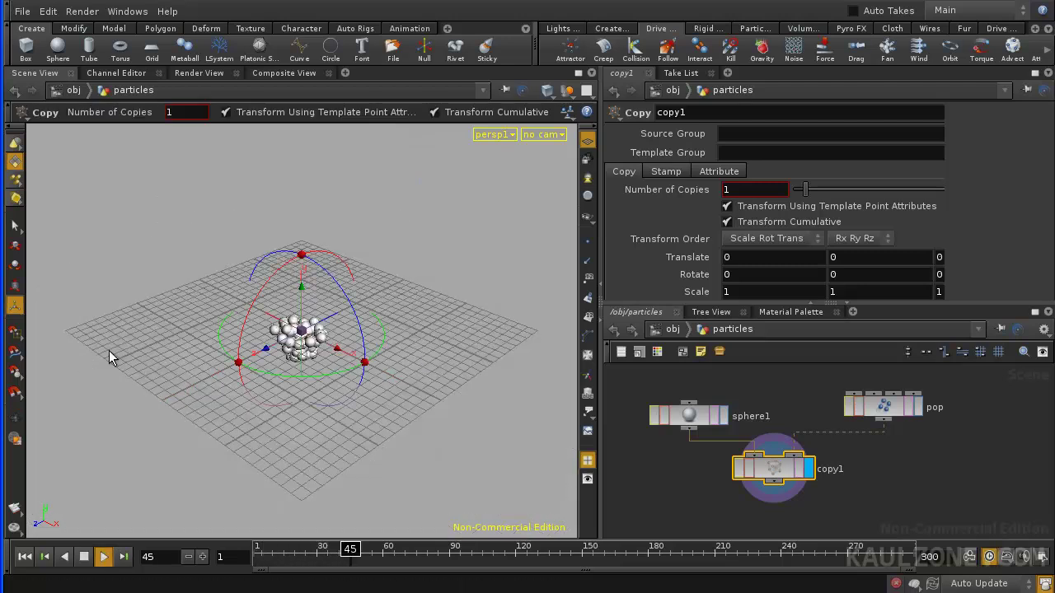
pyautogui.scroll(3, 335, 308)
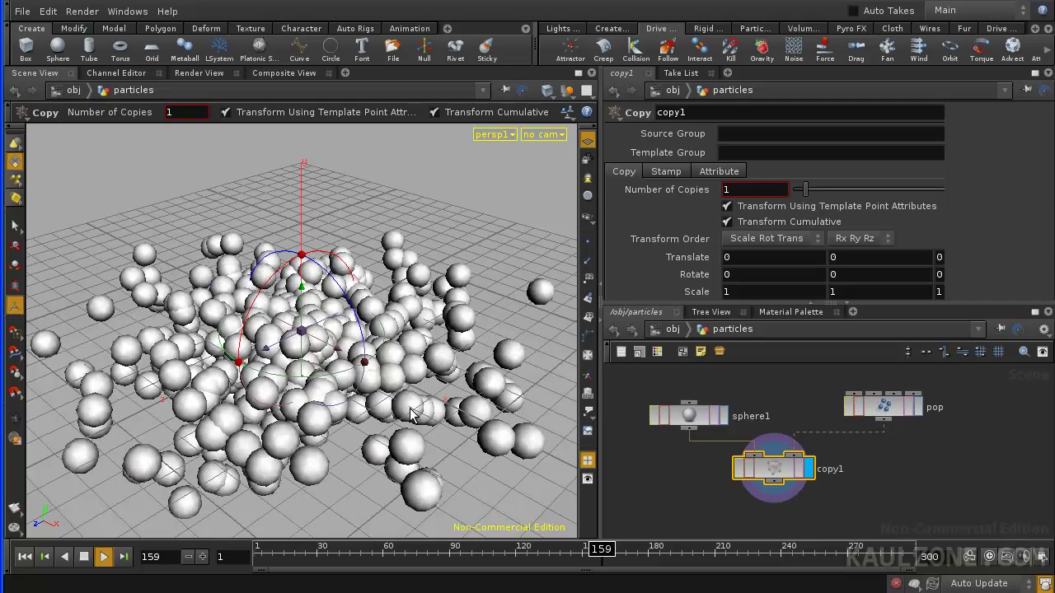
pyautogui.click(83, 556)
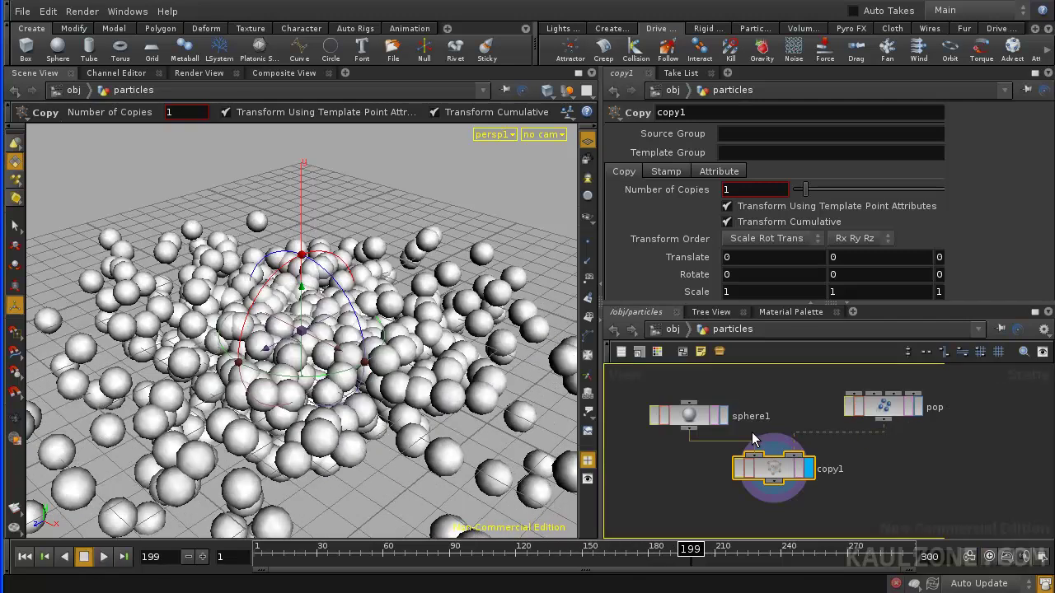
# - Enable Stamp Inputs on the Copy node and define Variable 1 as scale with the value rand($PT)/6
pyautogui.moveTo(754, 431); pyautogui.dragTo(804, 426, button='middle')
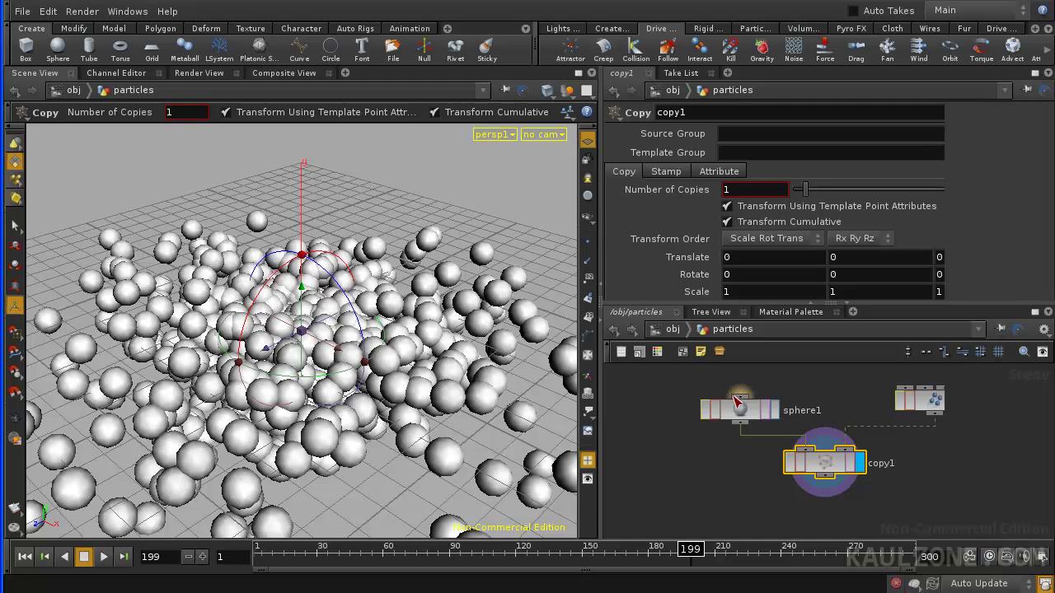
pyautogui.click(745, 415)
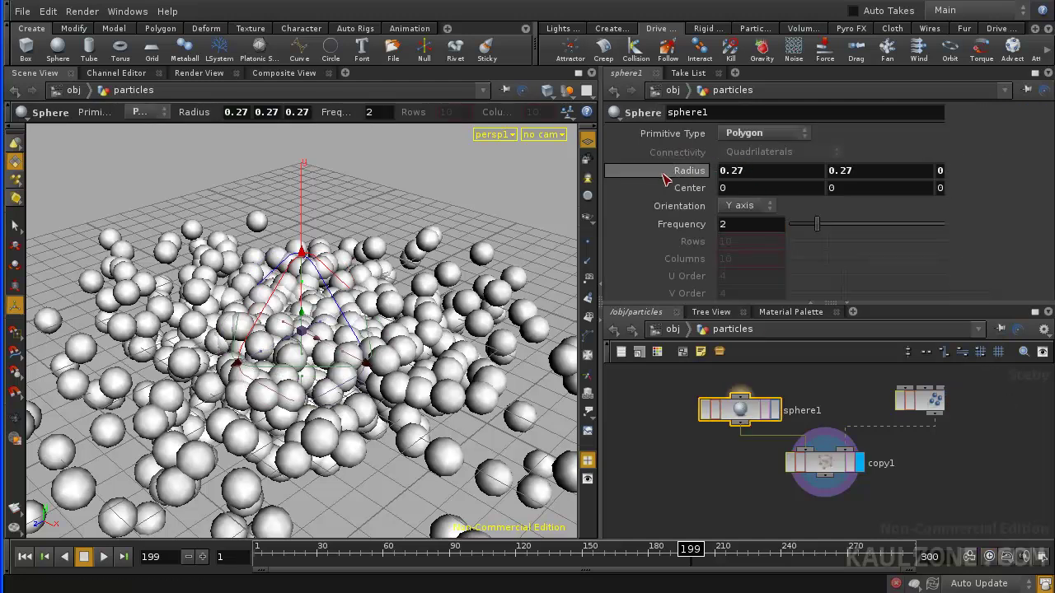
pyautogui.click(834, 462)
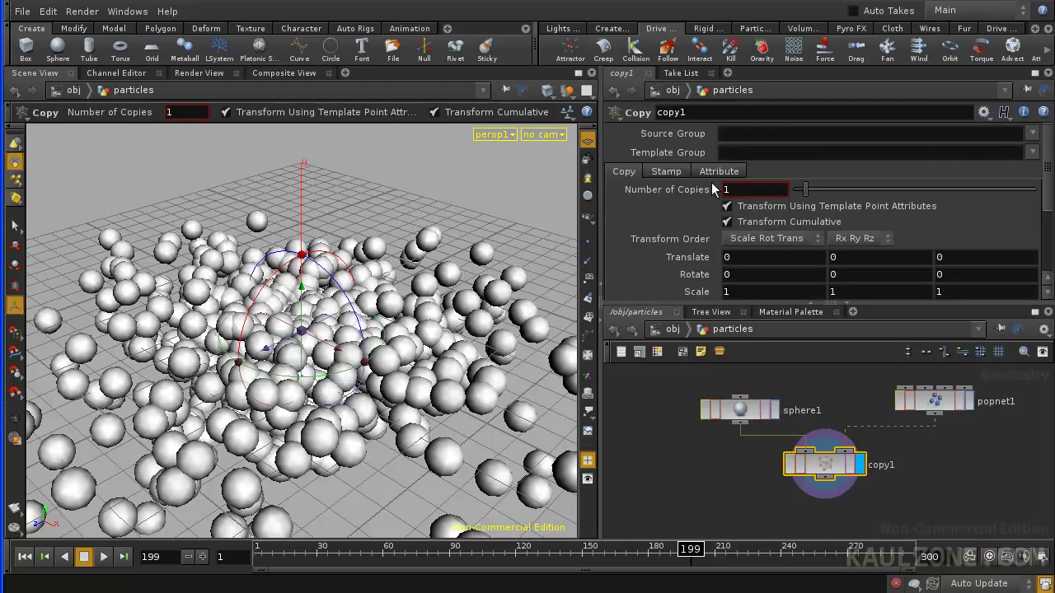
pyautogui.click(666, 171)
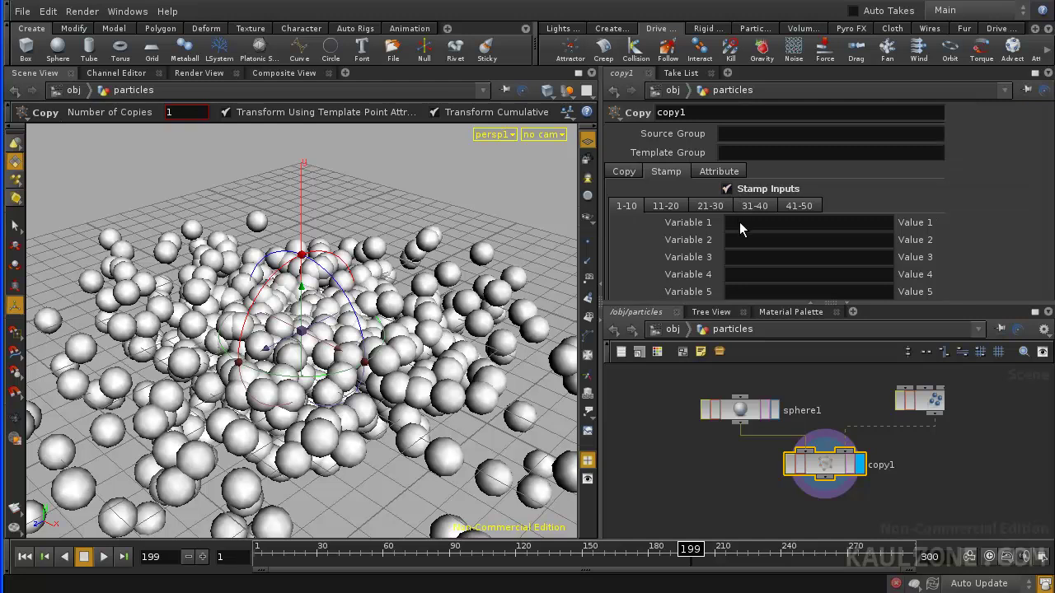
pyautogui.write('scale')
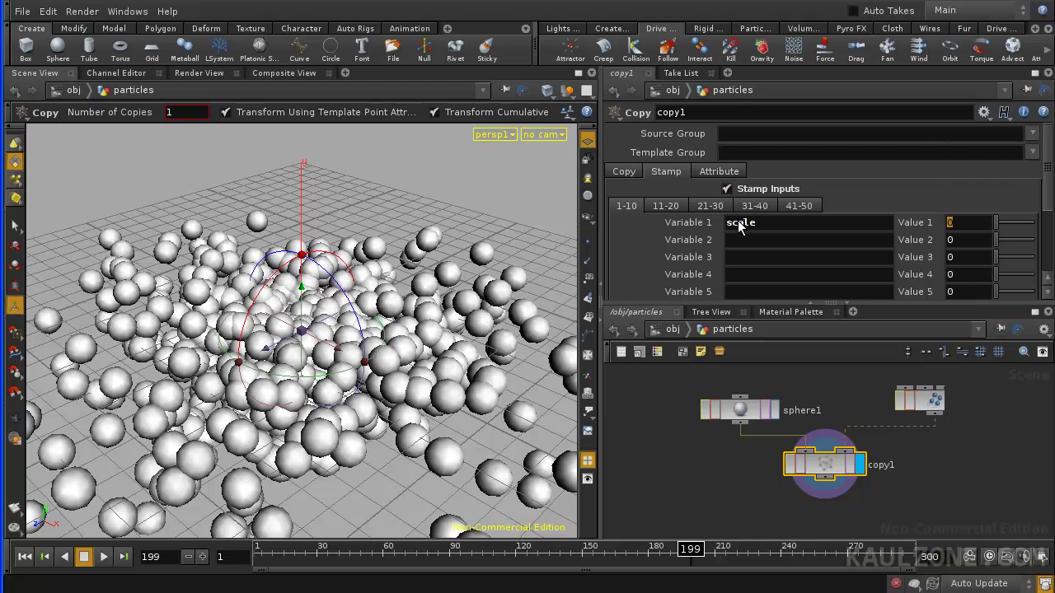
pyautogui.write('rand($')
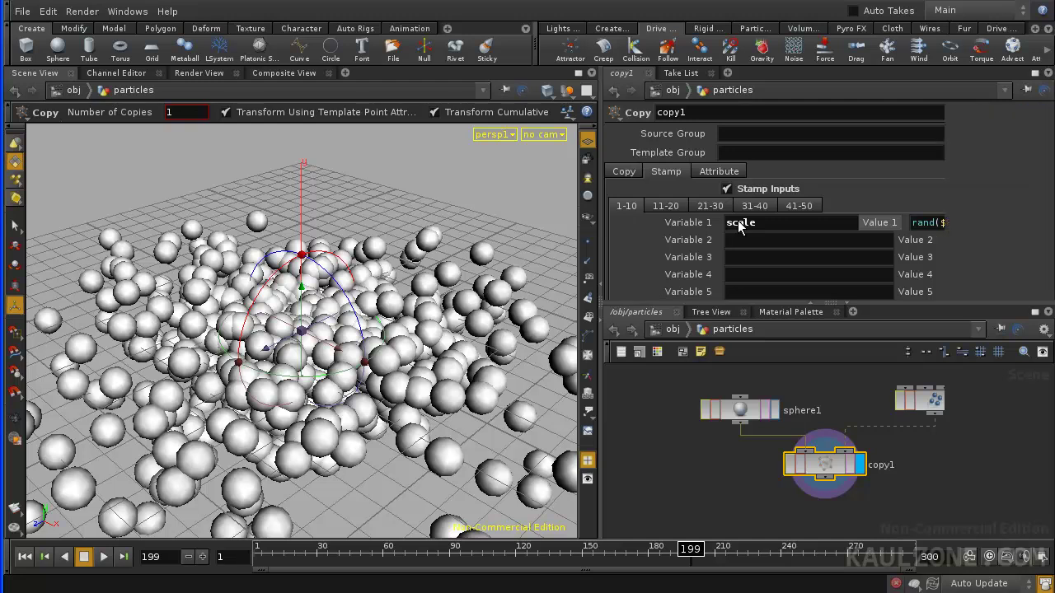
pyautogui.write('PT)/6')
pyautogui.press('Return')
# - Set the sphere's X radius to the expression stamp("../copy1","scale",.5)
pyautogui.click(740, 412)
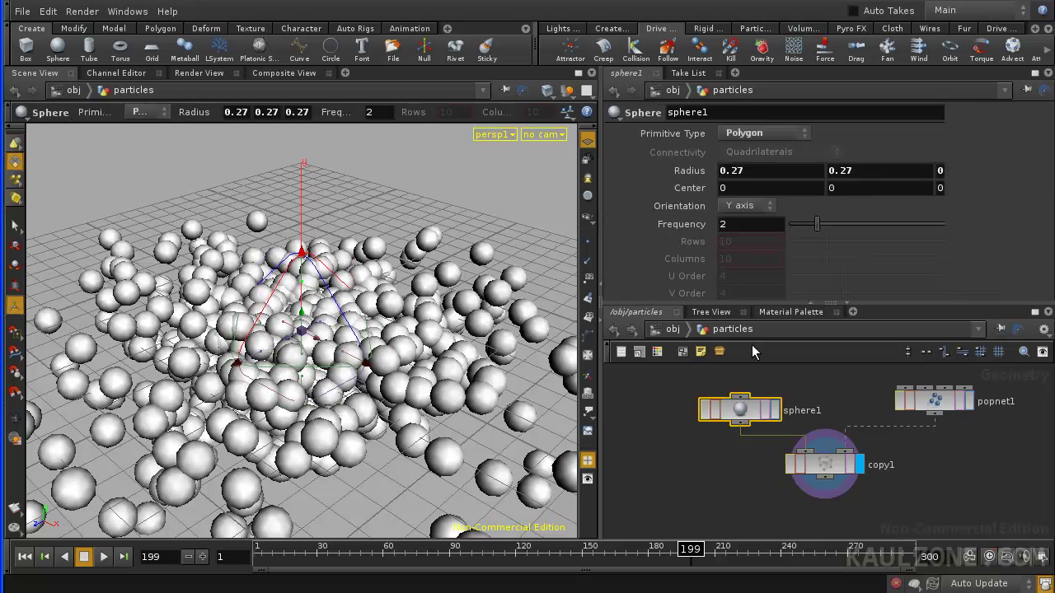
pyautogui.click(753, 171)
pyautogui.write('st')
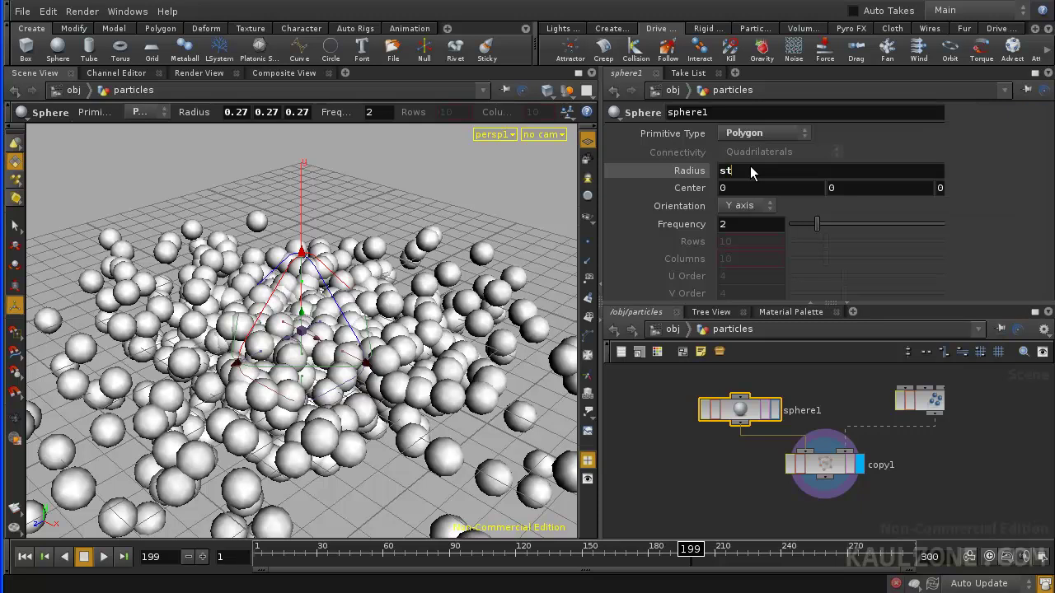
pyautogui.write('amp(".')
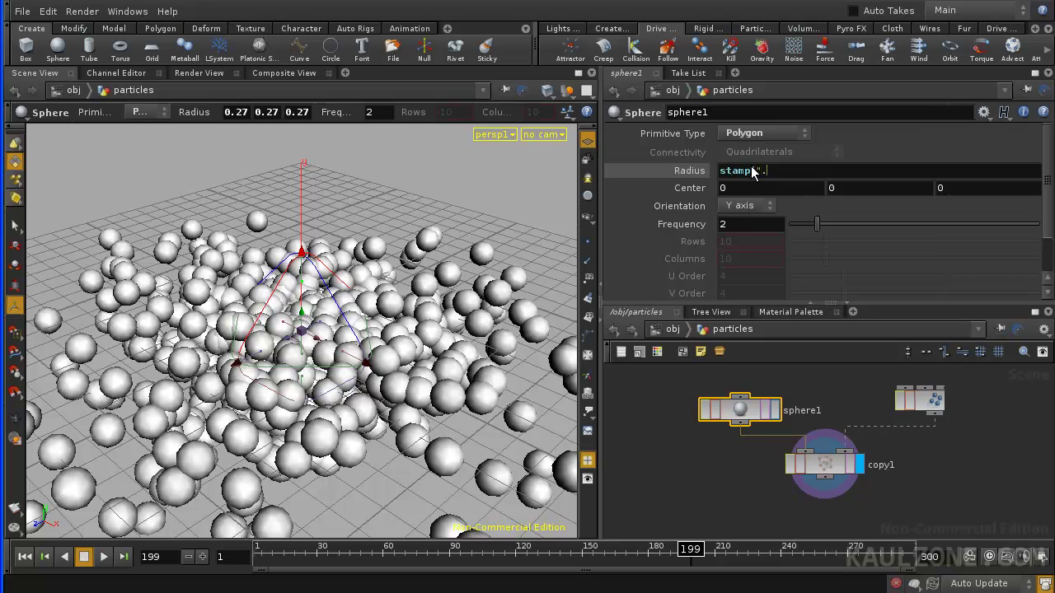
pyautogui.write('./')
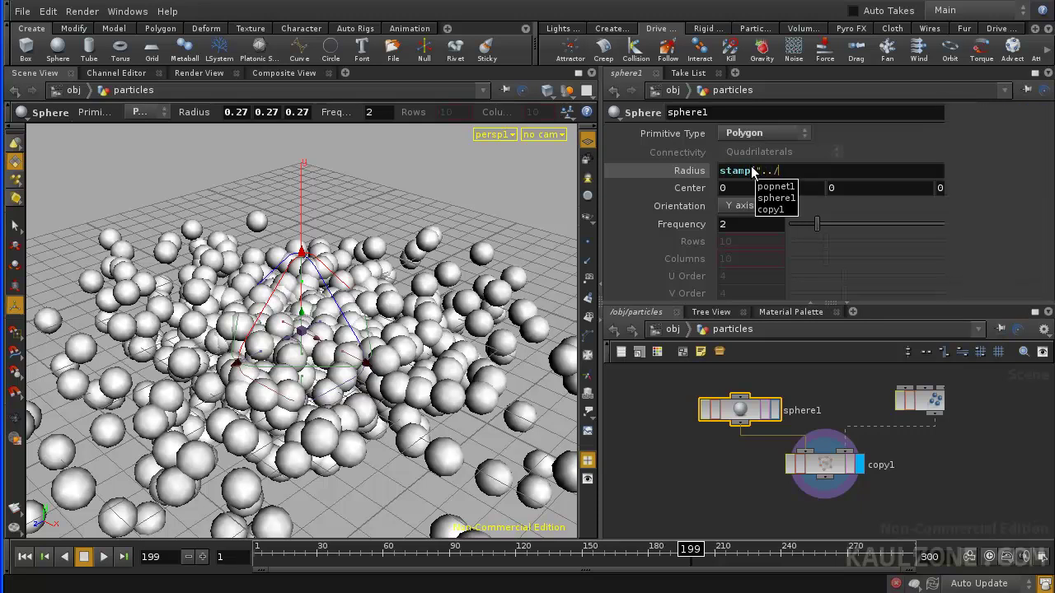
pyautogui.write('copy')
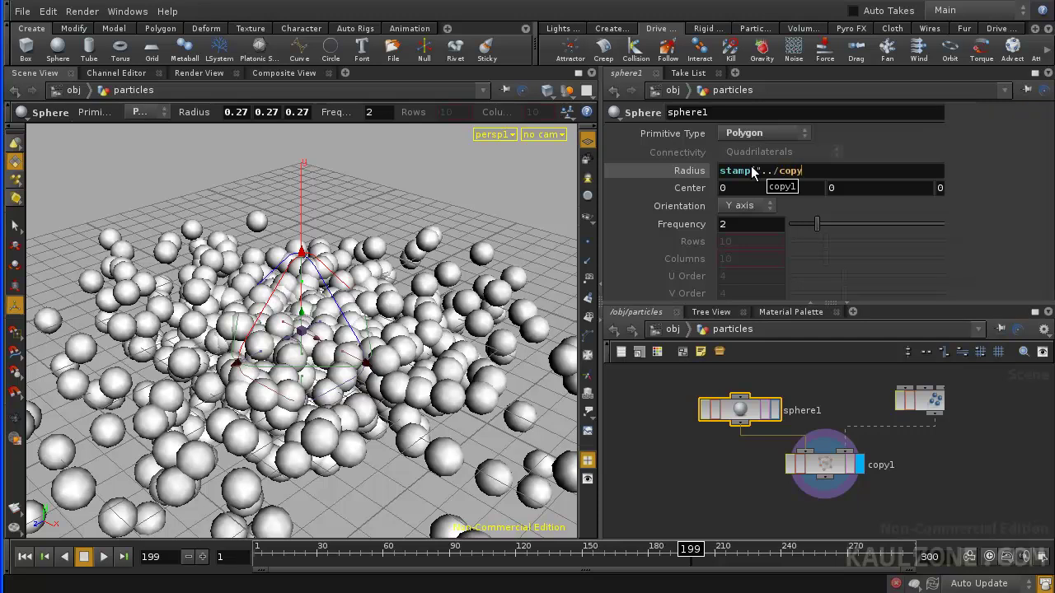
pyautogui.write('1",')
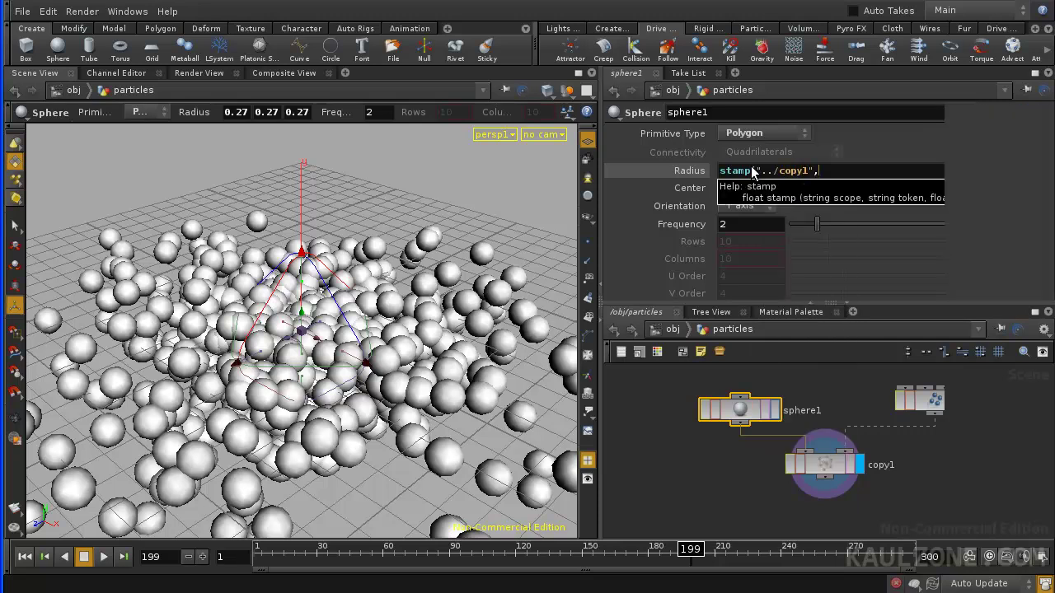
pyautogui.write('"scale",.5)')
pyautogui.press('Return')
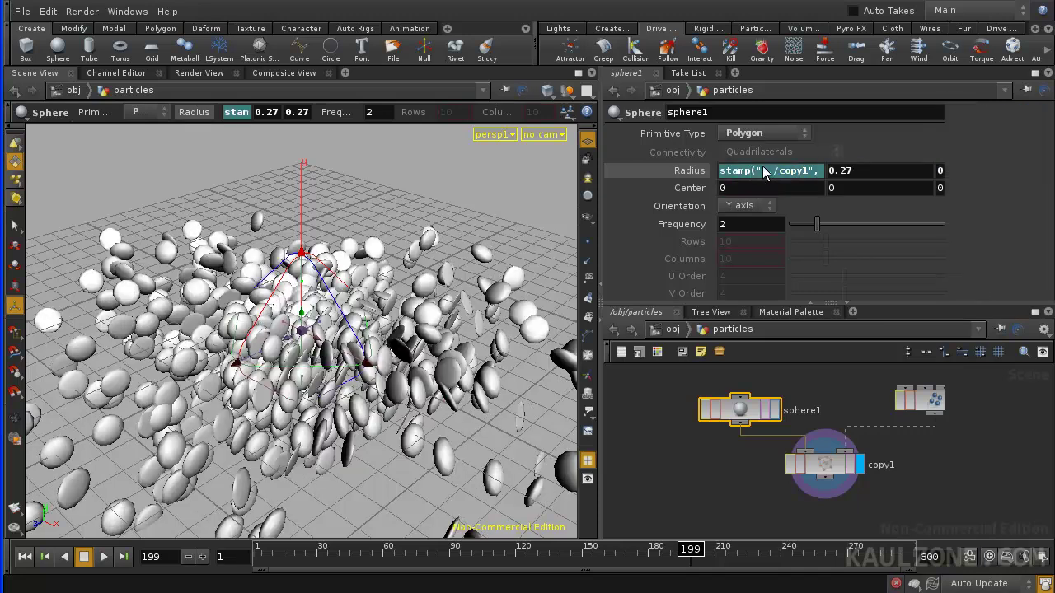
# - Set the sphere's Y and Z radius to the same expression as the X radius, stamp("../copy1","scale",.5)
pyautogui.click(764, 170)
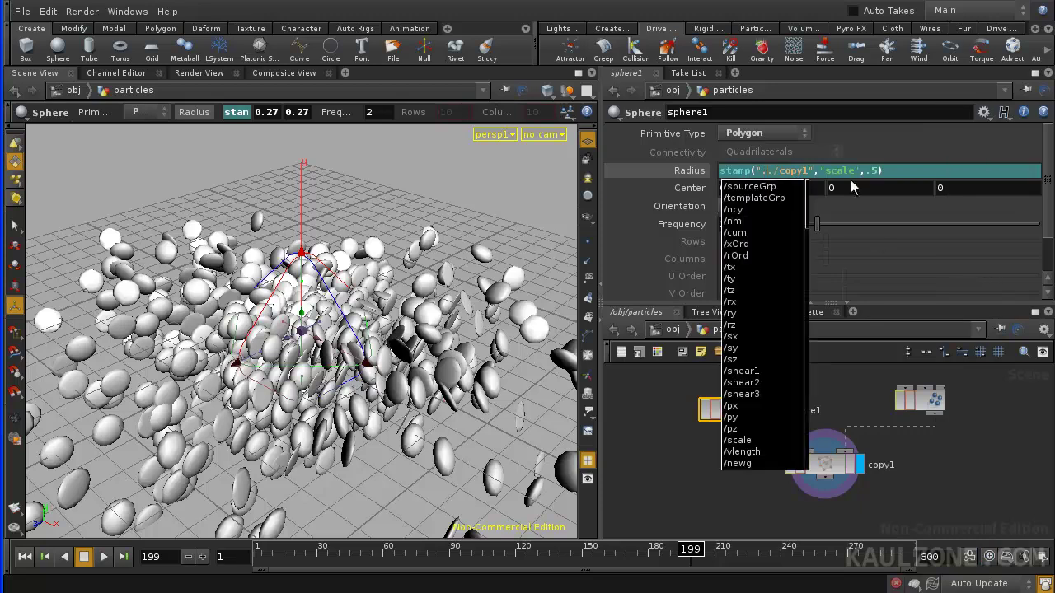
pyautogui.press('Escape')
pyautogui.press('Escape')
pyautogui.click(814, 170)
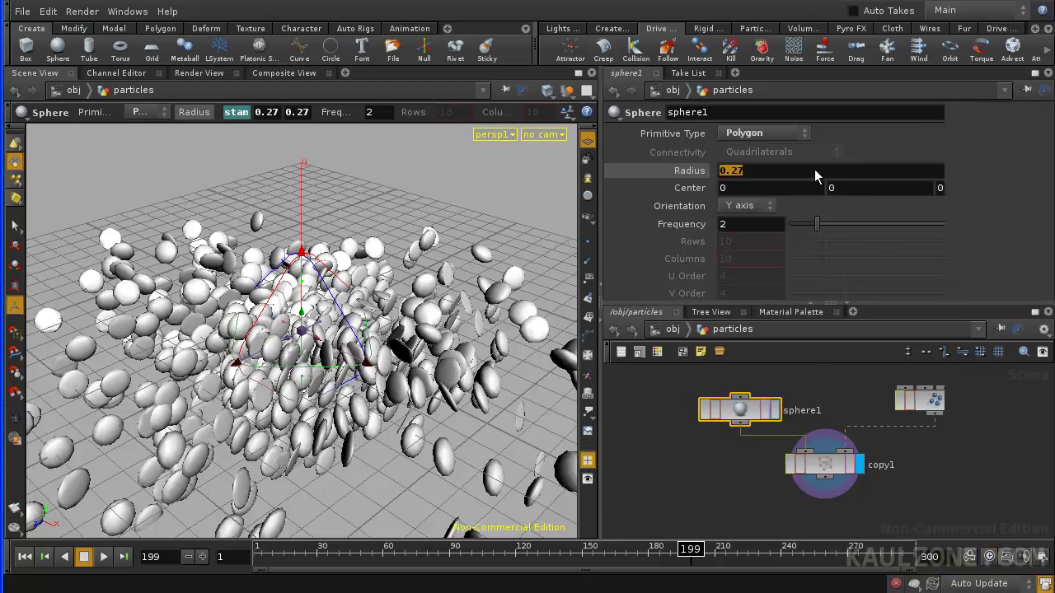
pyautogui.press('Return')
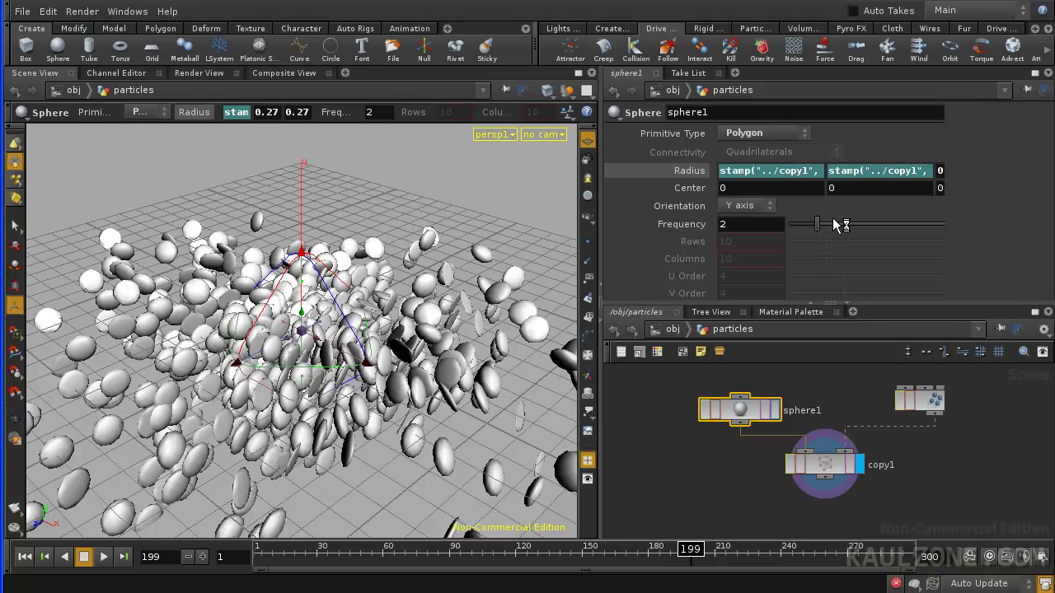
pyautogui.click(961, 169)
pyautogui.write('stamp("../copy1","scale",.5)')
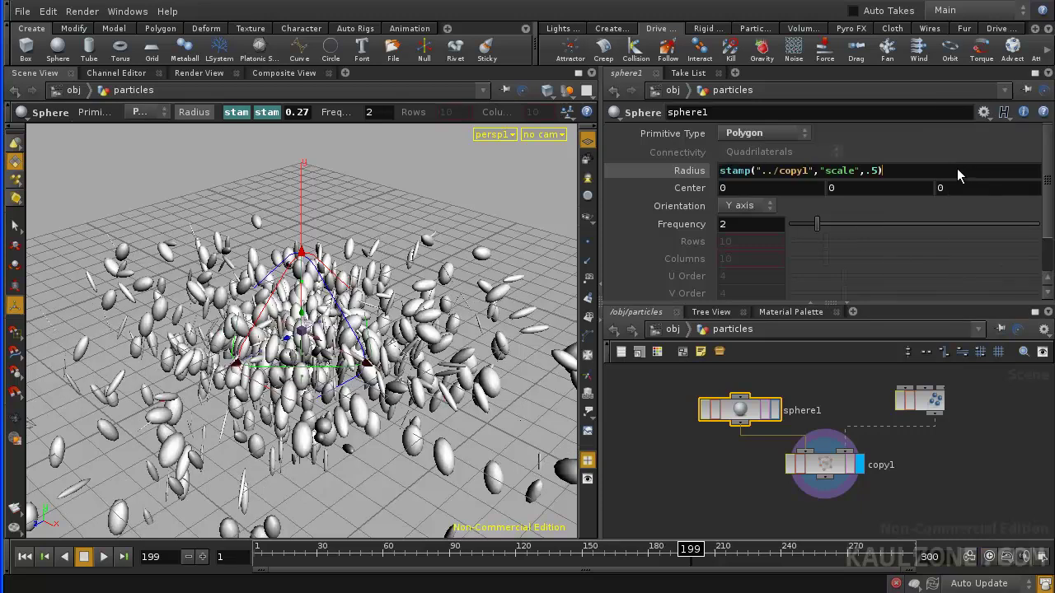
pyautogui.press('Return')
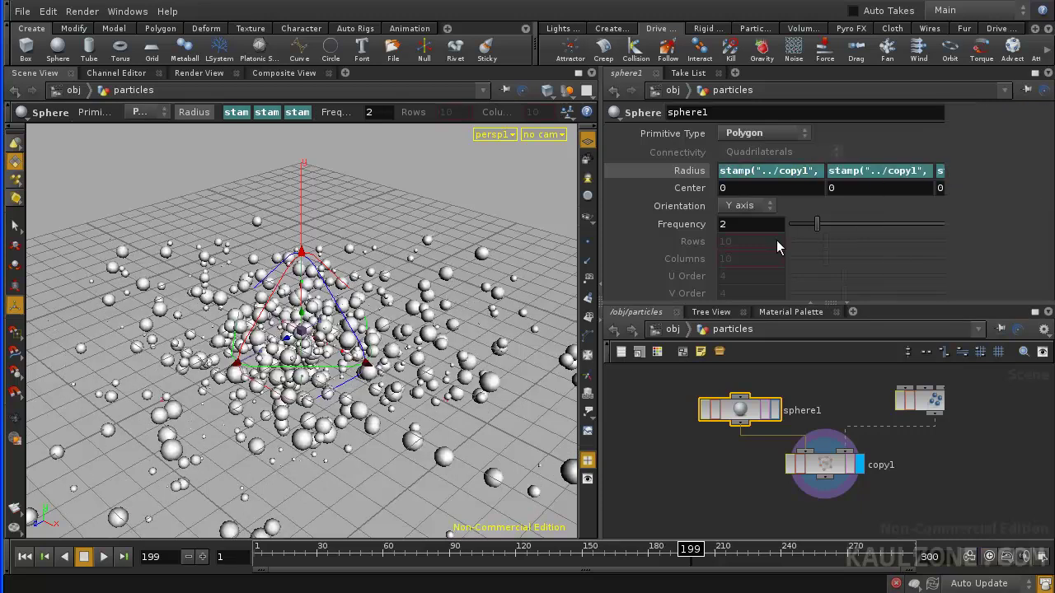
# - Play the simulation from the first frame to check the randomly sized spheres, stop it, and replay it from the start
pyautogui.click(25, 557)
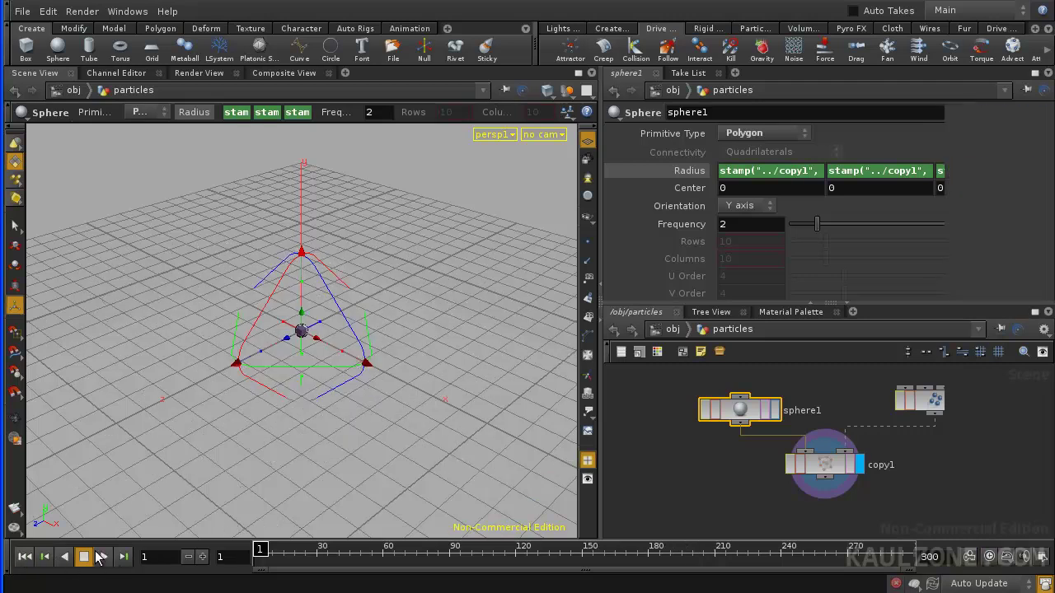
pyautogui.click(103, 556)
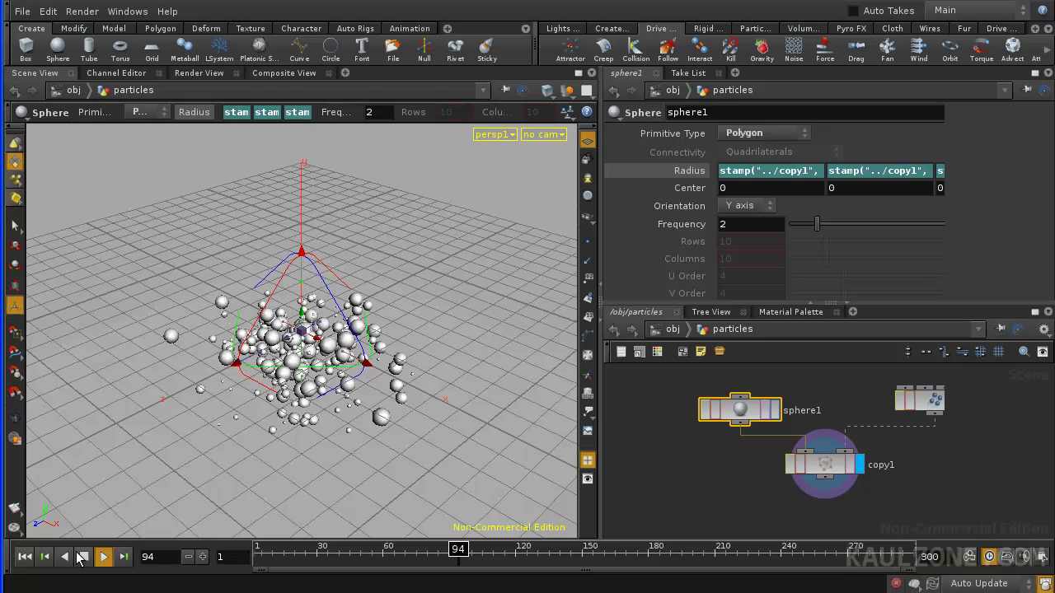
pyautogui.click(82, 557)
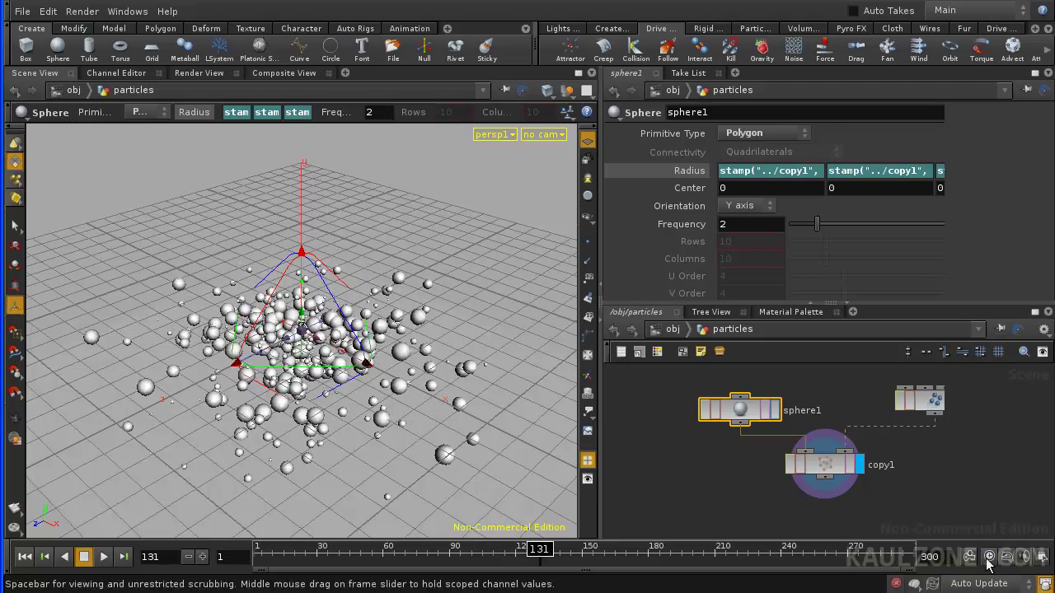
pyautogui.click(25, 557)
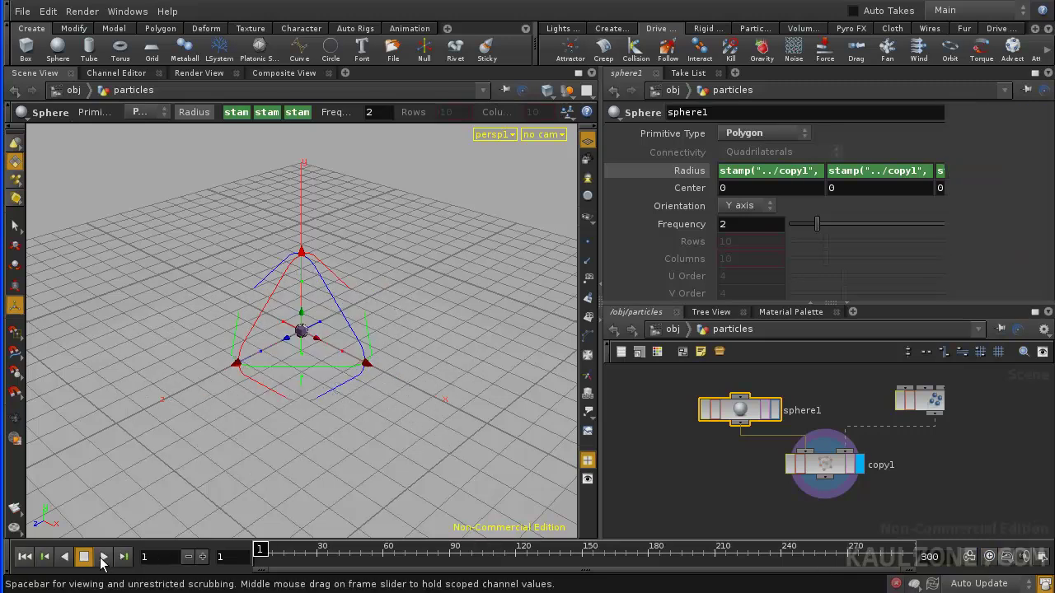
pyautogui.click(103, 557)
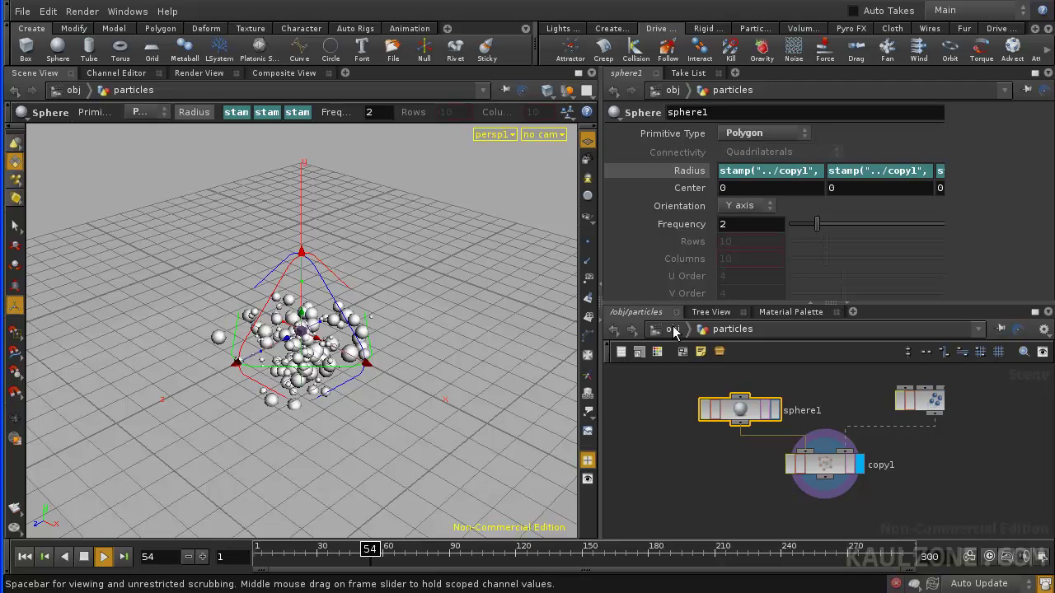
# - Go up to the object level, return into the particles object, open its popnet1 network, and stop the playback
pyautogui.click(672, 329)
pyautogui.click(719, 351)
pyautogui.click(760, 425)
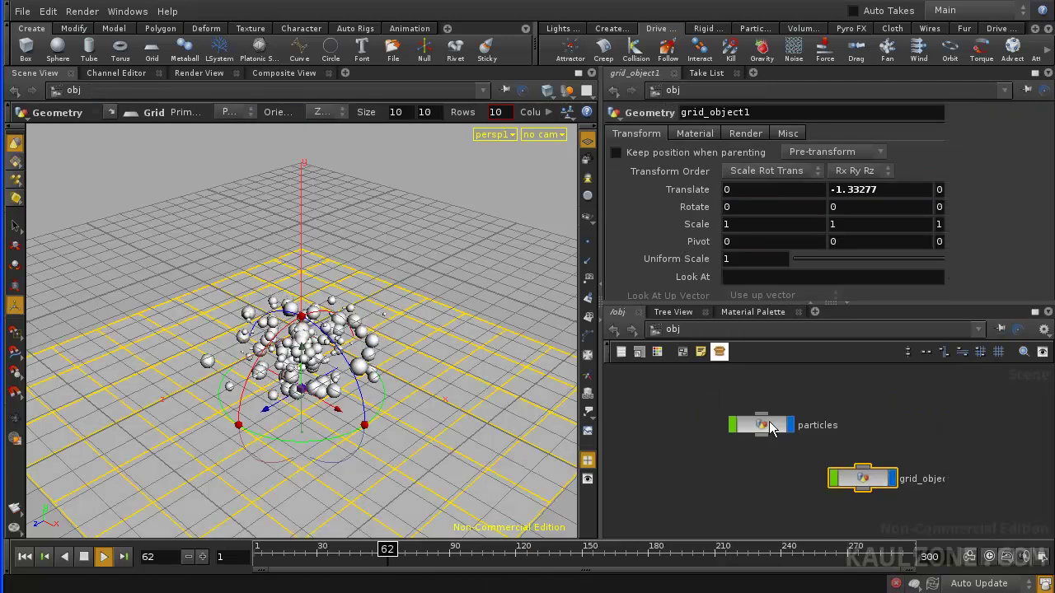
pyautogui.doubleClick(761, 426)
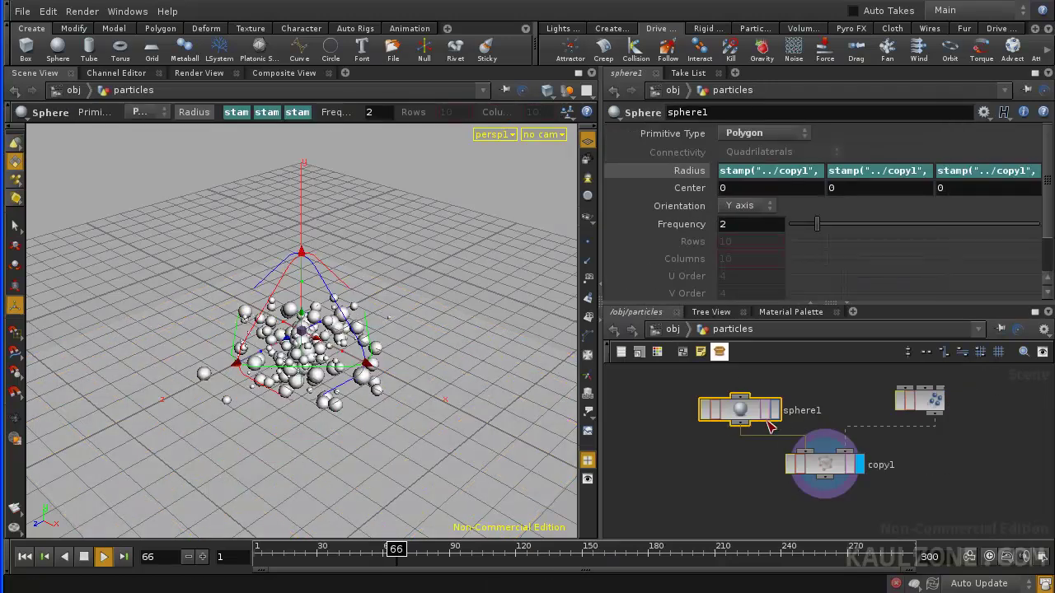
pyautogui.doubleClick(937, 399)
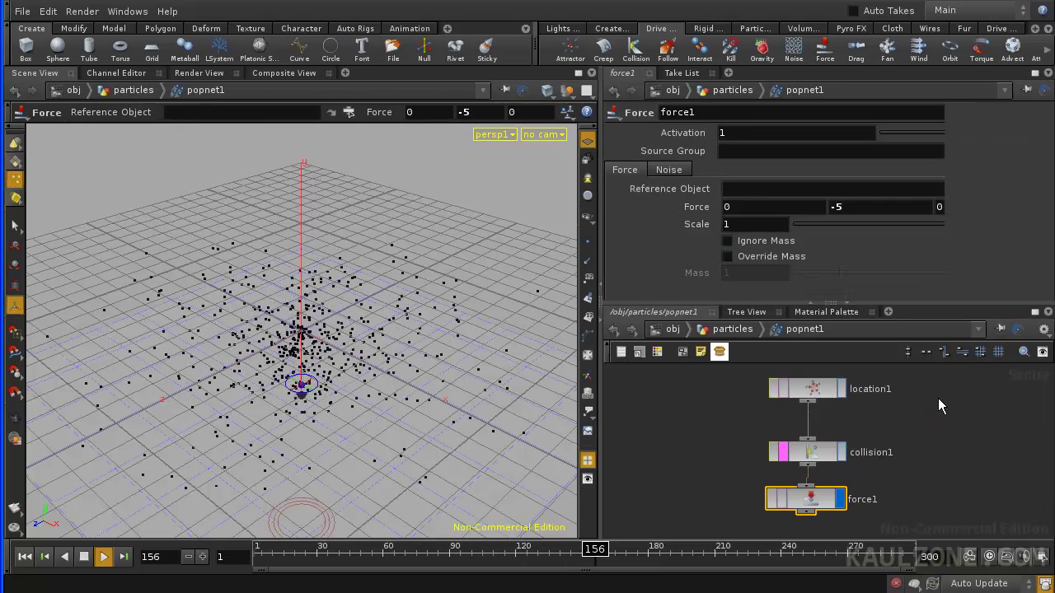
pyautogui.click(85, 557)
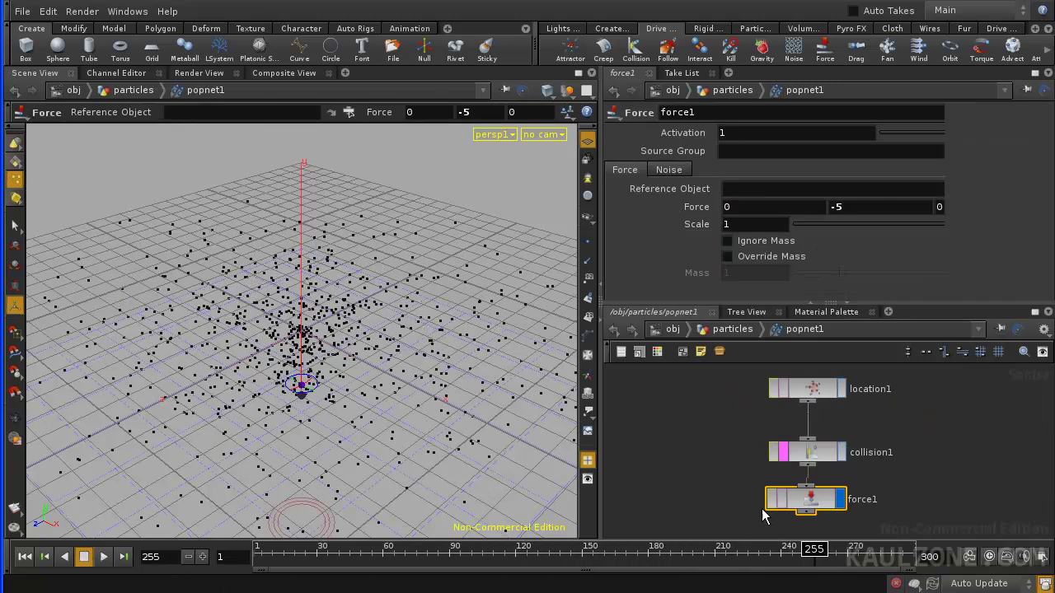